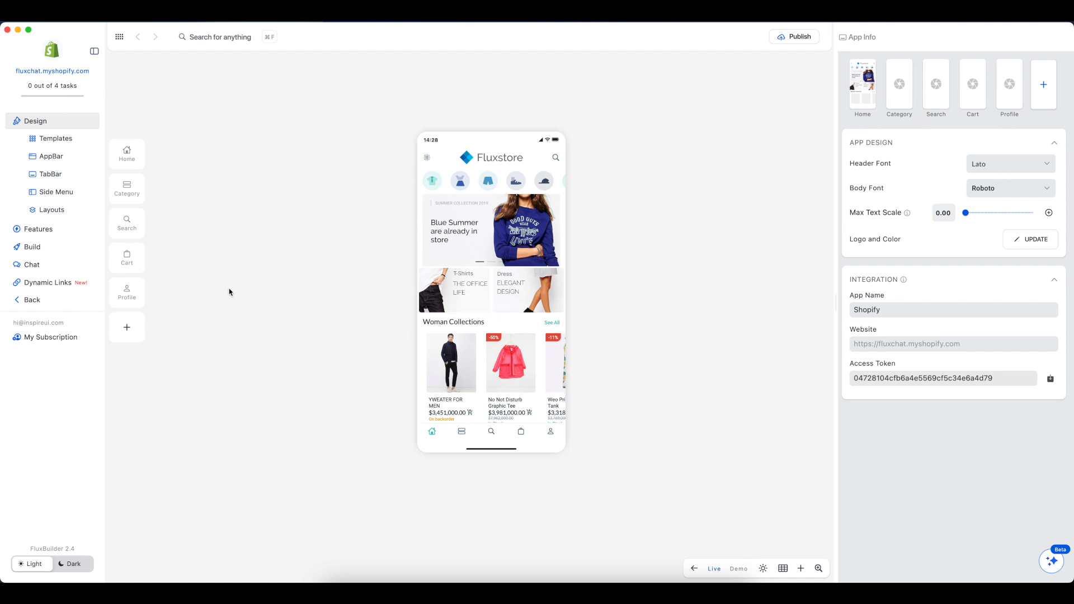
# Open the Onboarding configuration from the app's features
pyautogui.click(56, 229)
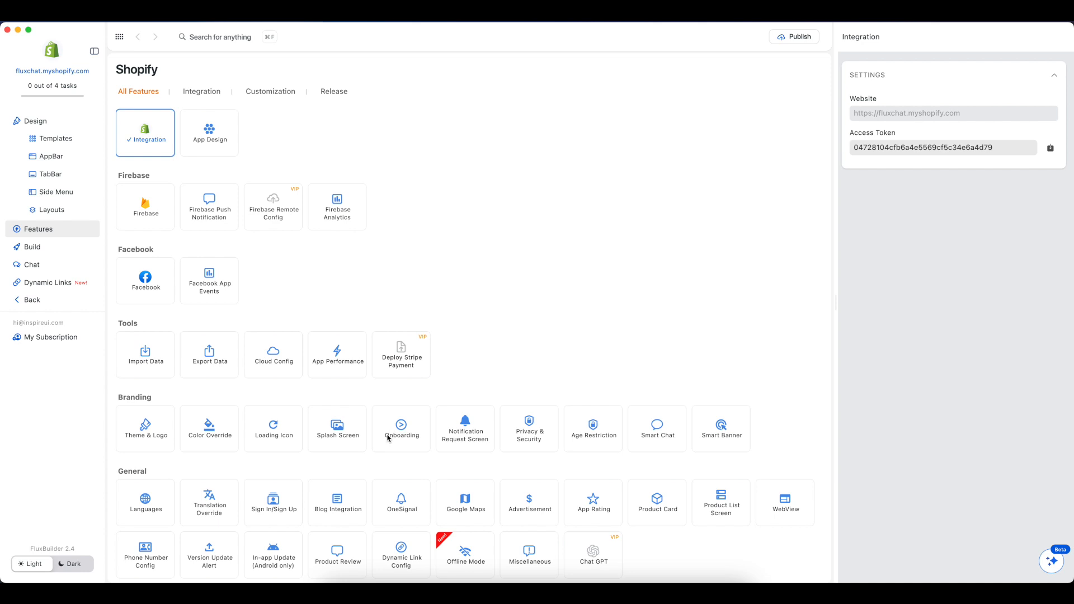
pyautogui.click(421, 445)
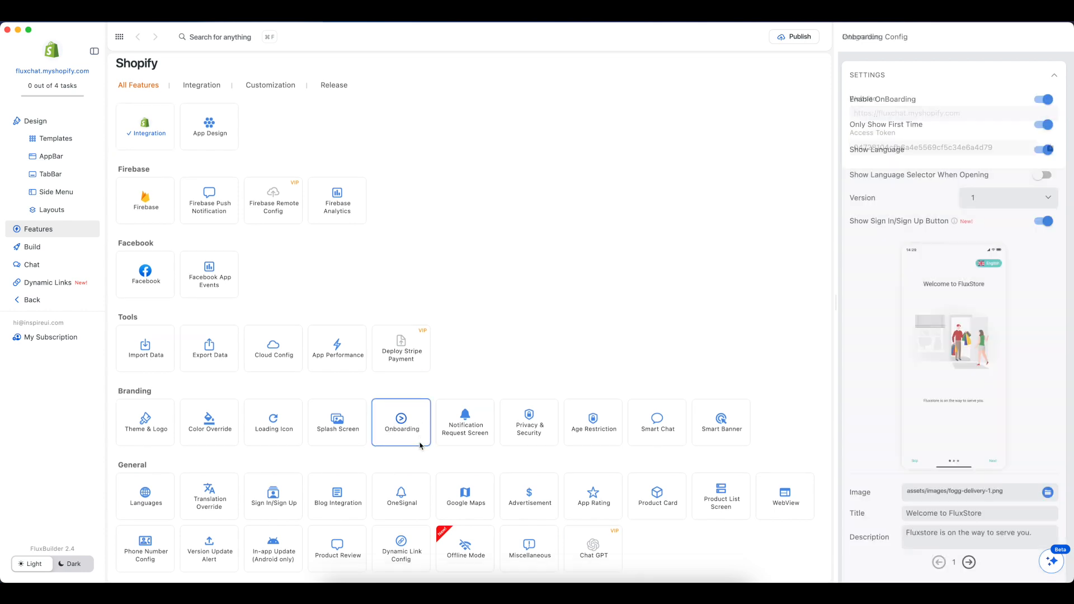
pyautogui.scroll(-5, 420, 445)
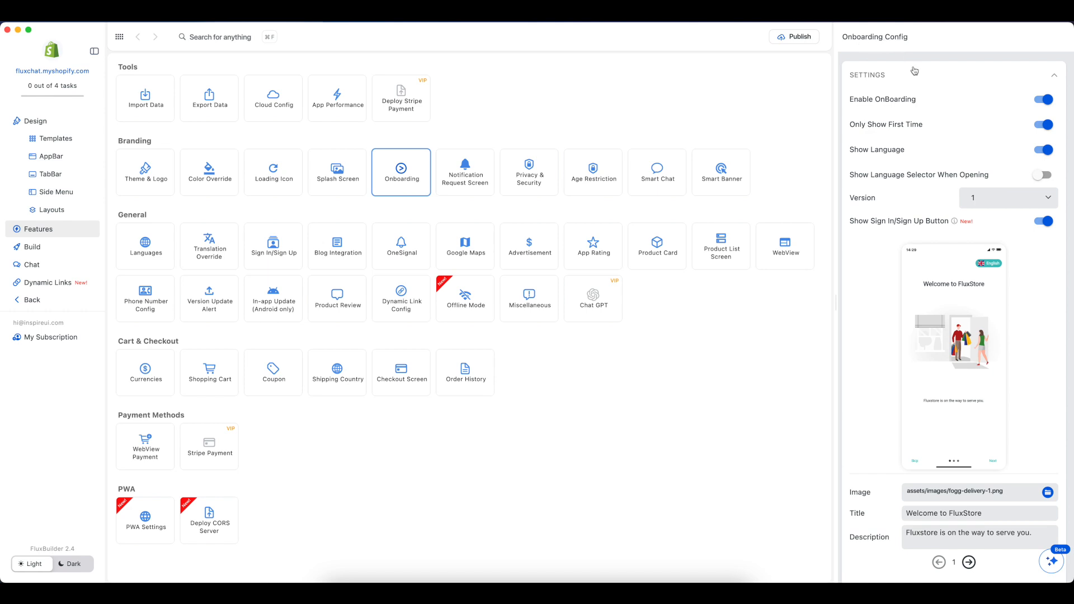
# Switch Enable OnBoarding, Only Show First Time and Show Language off and back on one after another
pyautogui.click(1048, 100)
pyautogui.click(1049, 100)
pyautogui.click(1044, 125)
pyautogui.click(1044, 125)
pyautogui.click(1045, 151)
pyautogui.click(1042, 152)
# Enable Show Language Selector When Opening and preview the version 1 onboarding pages through the last one
pyautogui.click(1044, 174)
pyautogui.click(972, 200)
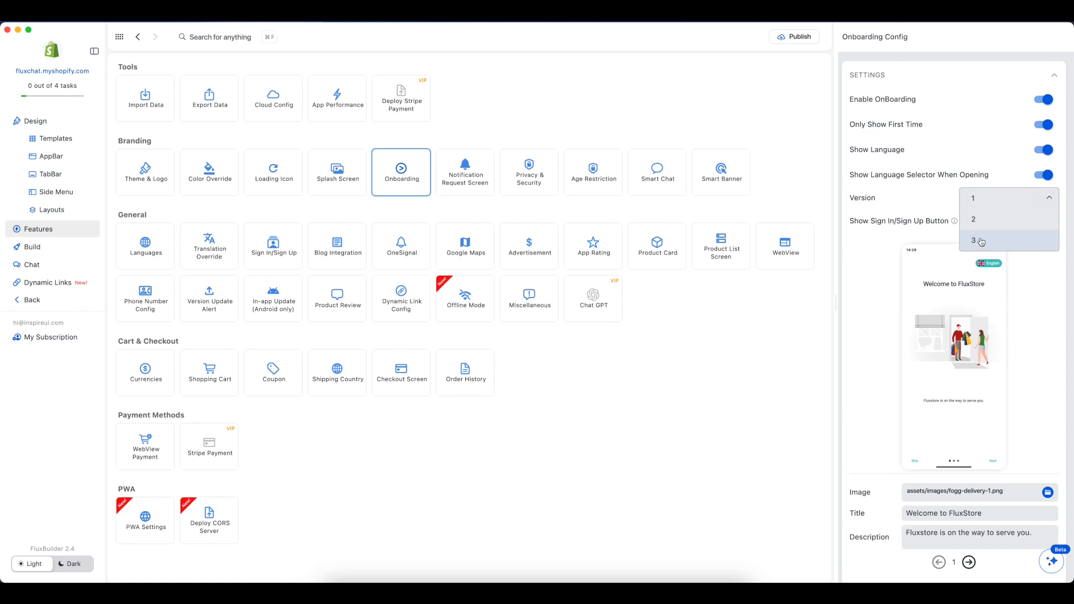
pyautogui.click(976, 200)
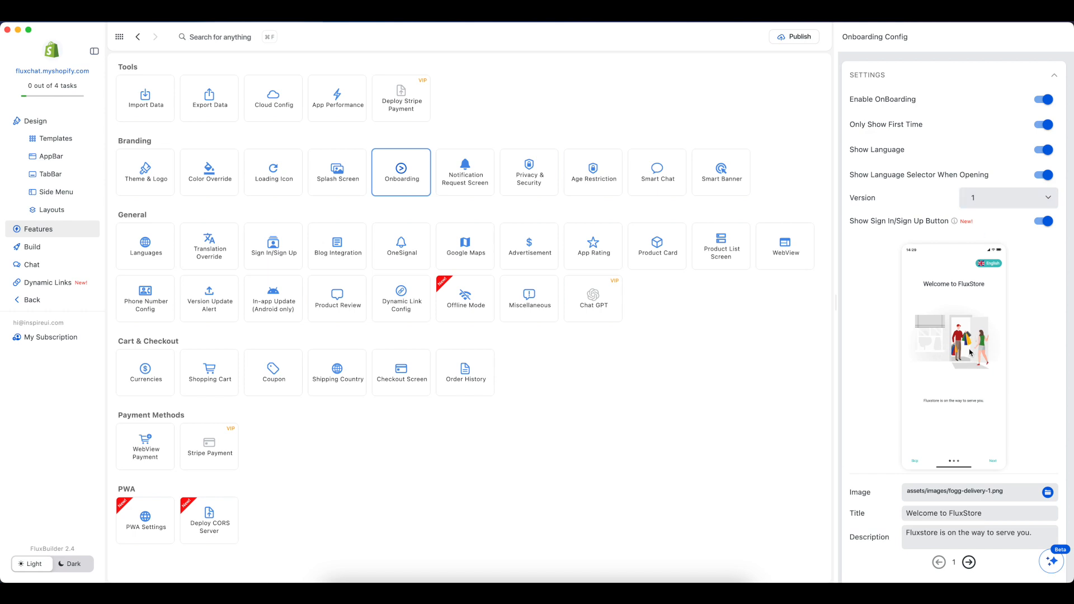
pyautogui.click(993, 461)
pyautogui.click(993, 461)
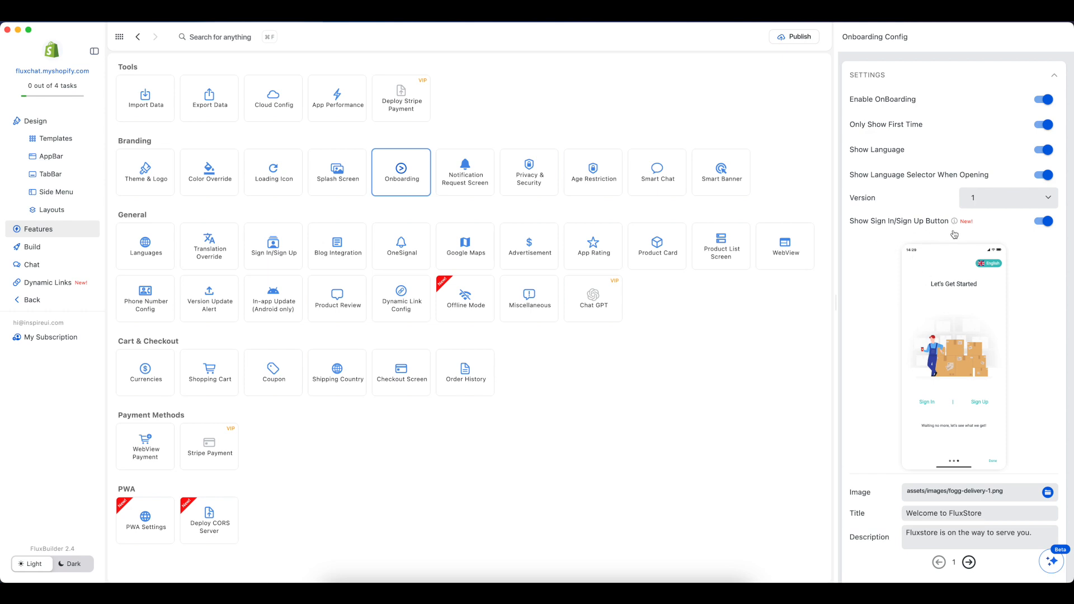
# Turn off Show Sign In/Sign Up Button and preview the onboarding pages through the last one
pyautogui.moveTo(955, 223)
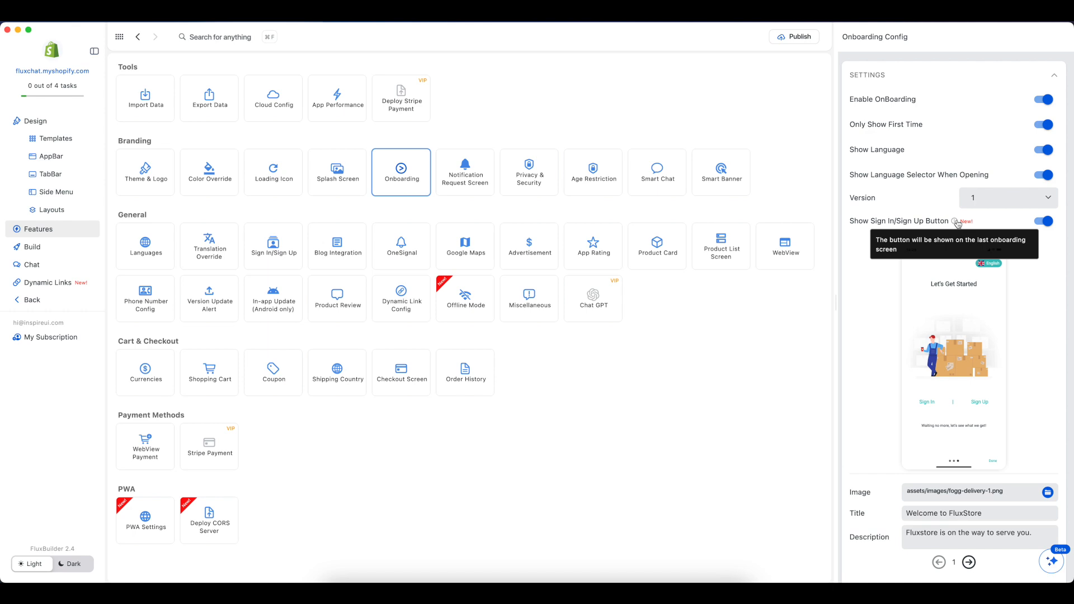
pyautogui.click(1042, 222)
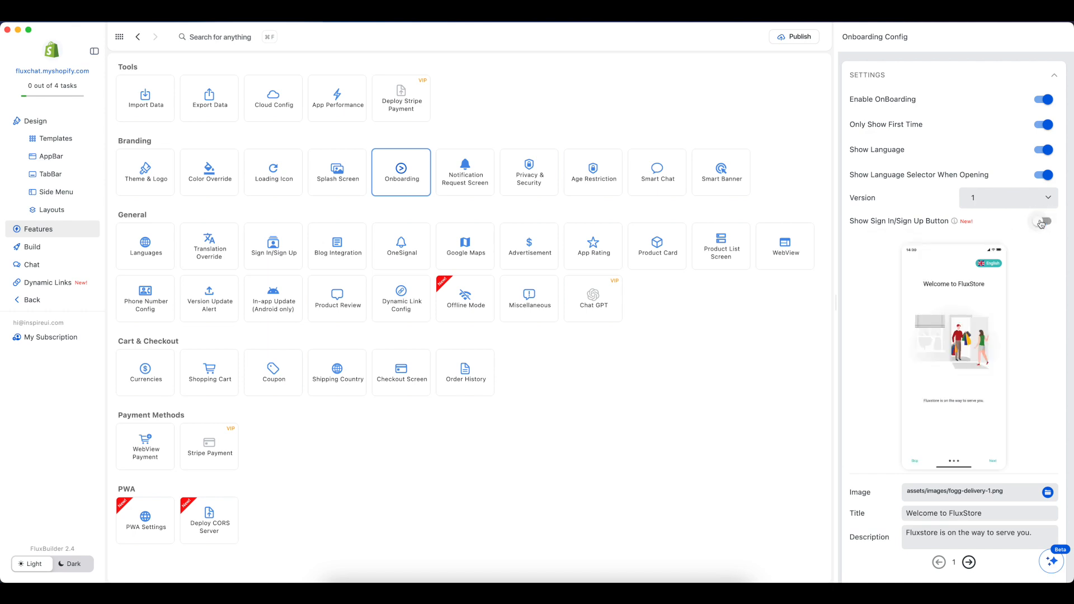
pyautogui.click(993, 462)
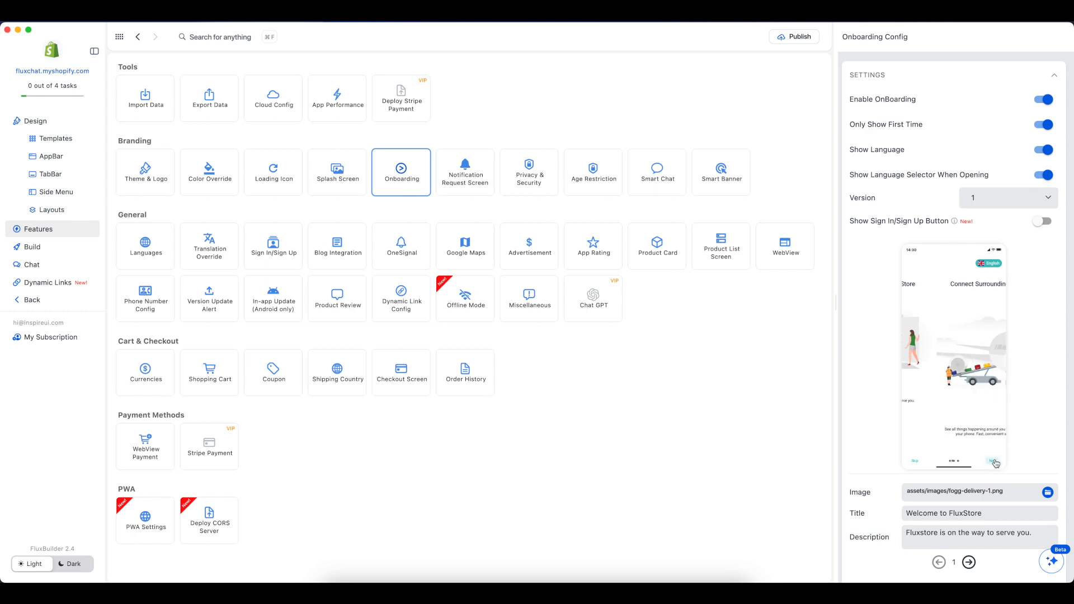
pyautogui.click(994, 462)
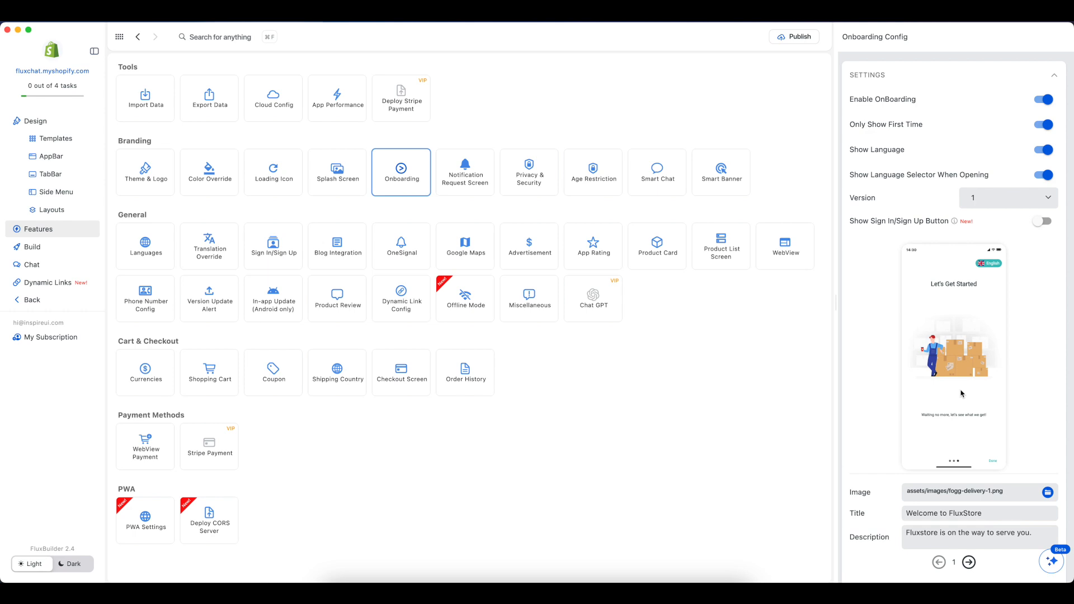
# Set the onboarding version to 2, preview its pages, and turn off Crop Image
pyautogui.click(989, 202)
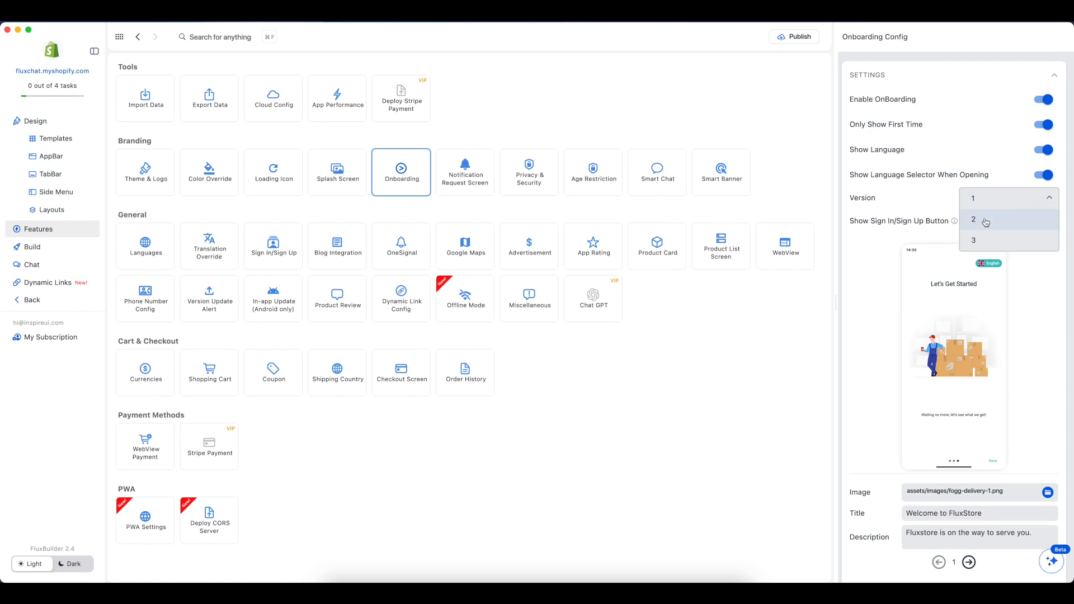
pyautogui.click(986, 221)
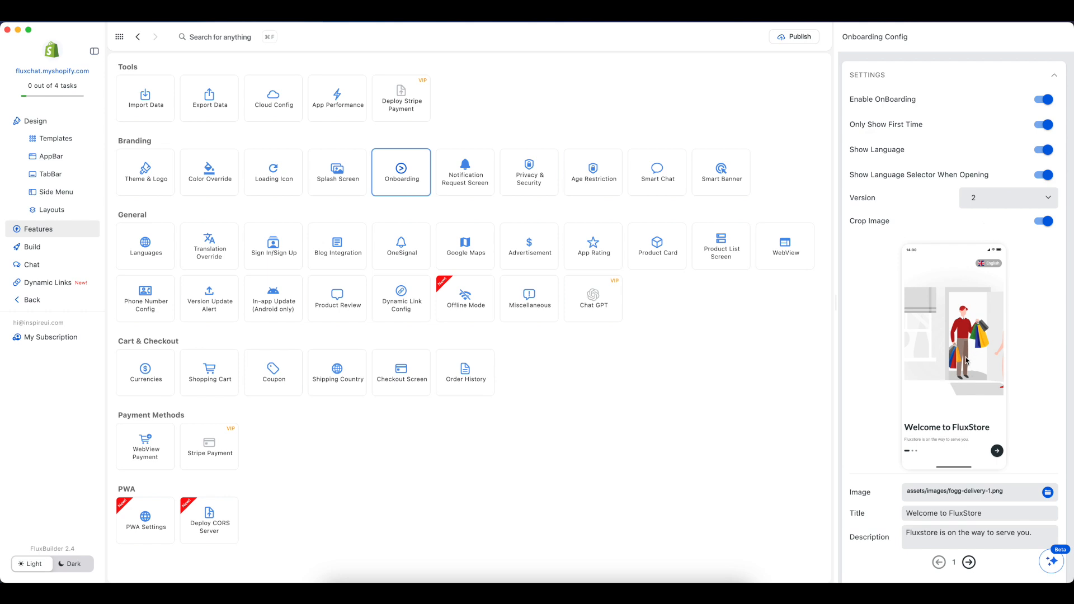
pyautogui.click(997, 450)
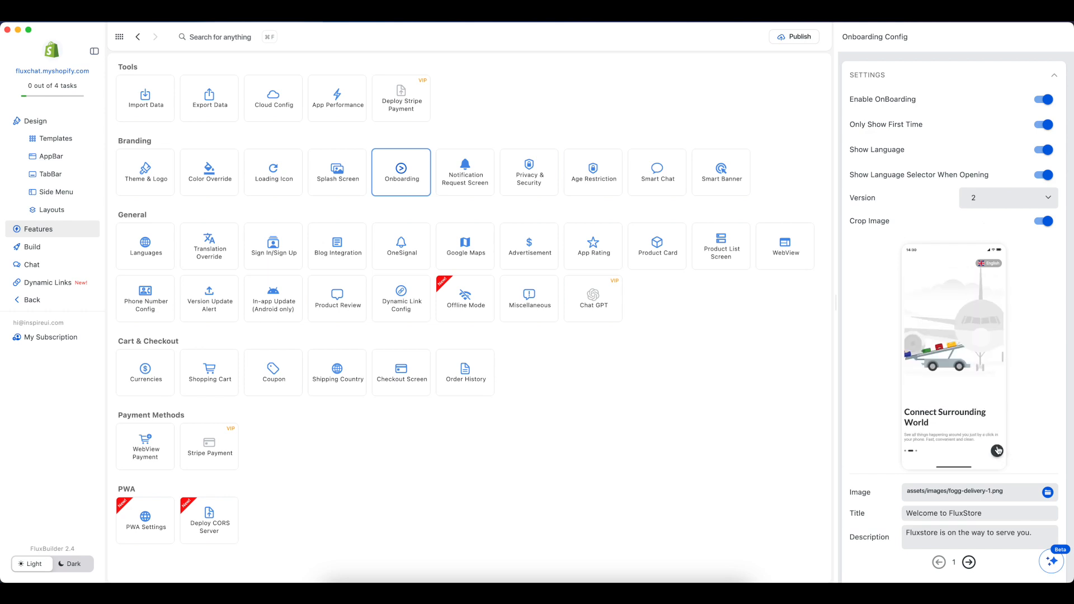
pyautogui.click(997, 451)
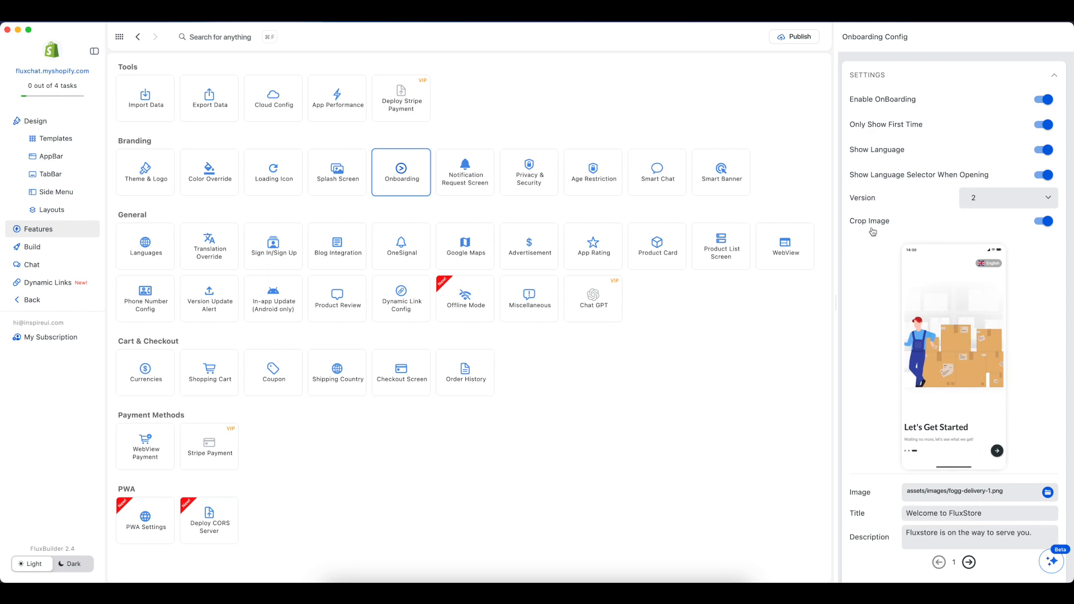
pyautogui.click(1038, 226)
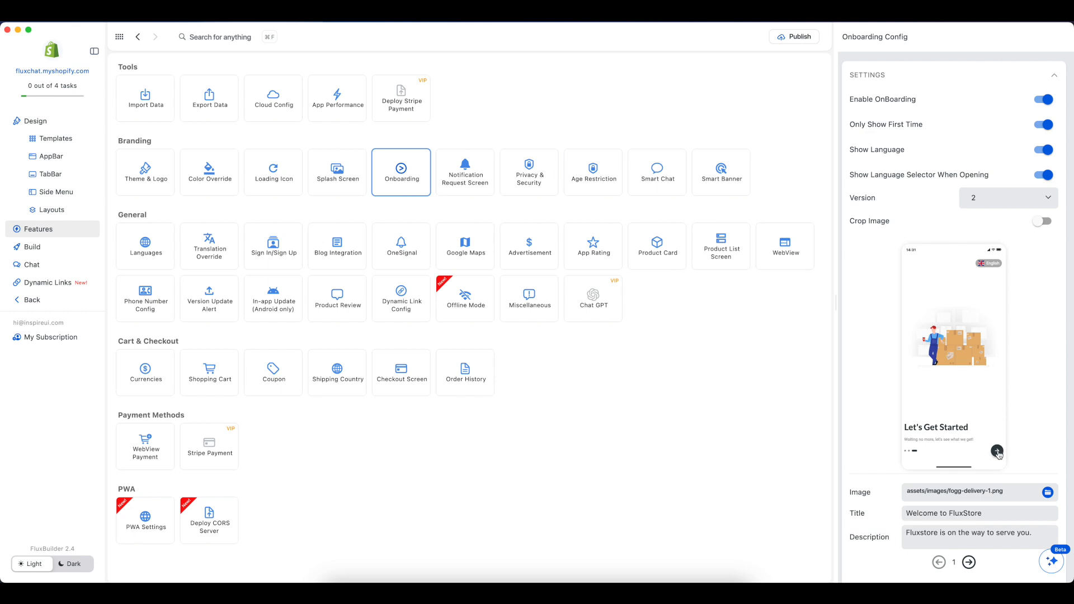
# Try onboarding version 3, preview its pages, and return to version 2
pyautogui.click(1007, 205)
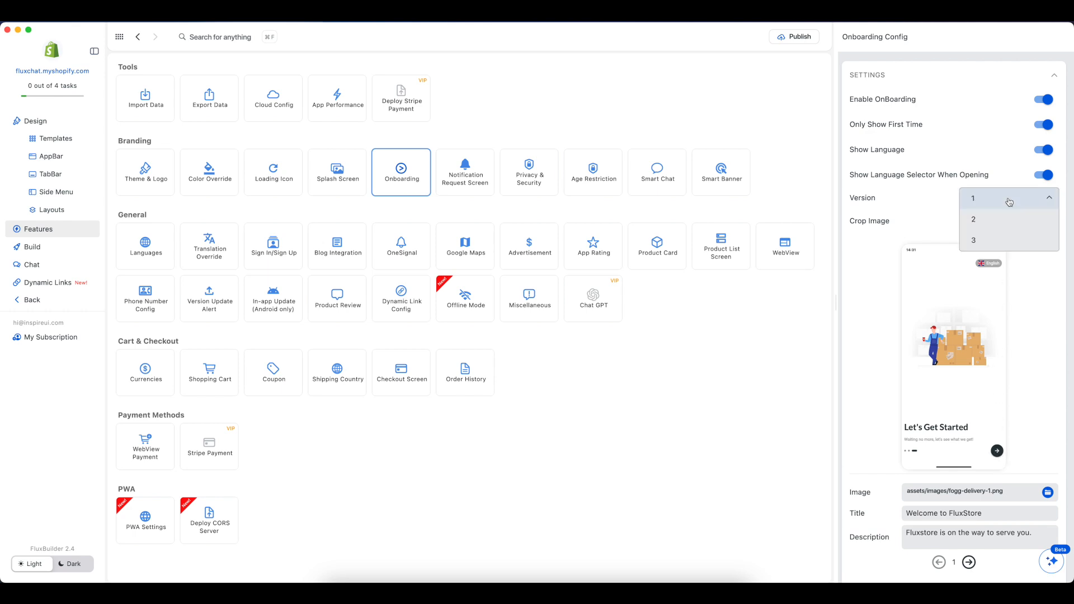
pyautogui.click(993, 239)
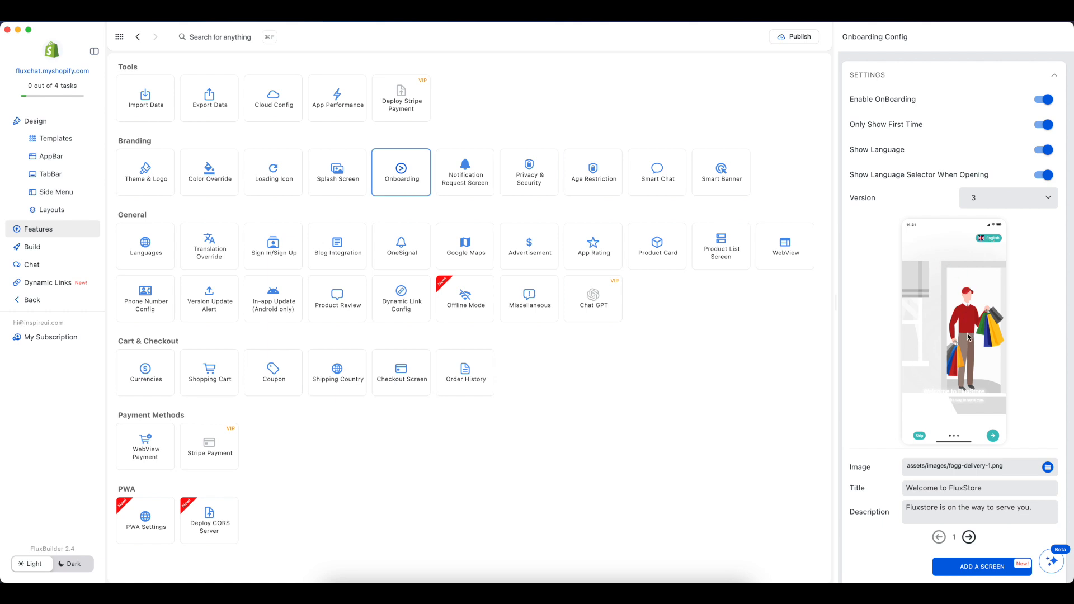
pyautogui.click(993, 436)
pyautogui.click(994, 436)
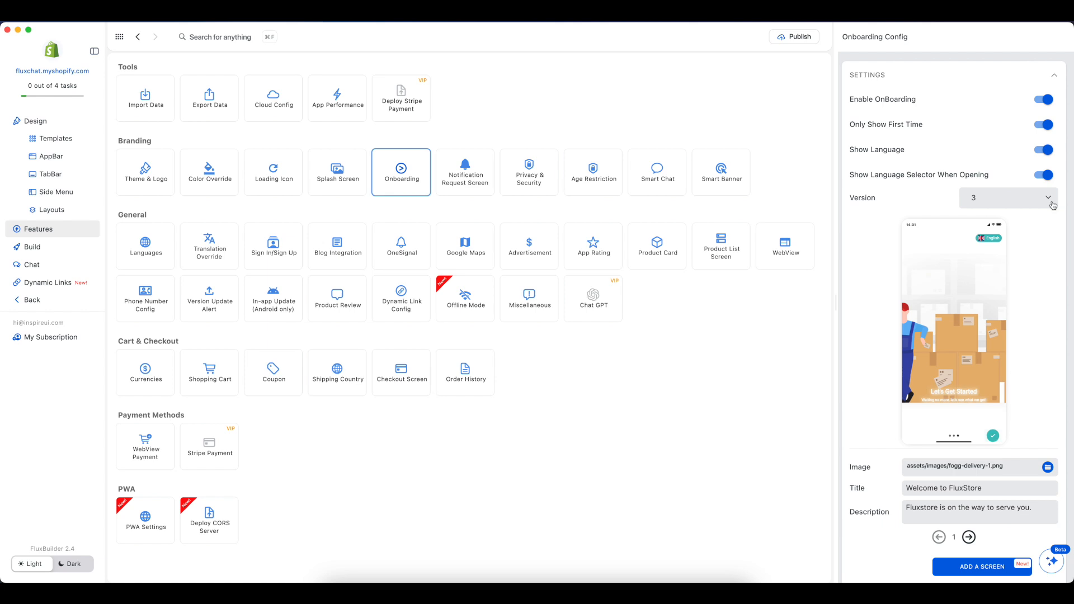
pyautogui.click(1032, 196)
pyautogui.click(1004, 219)
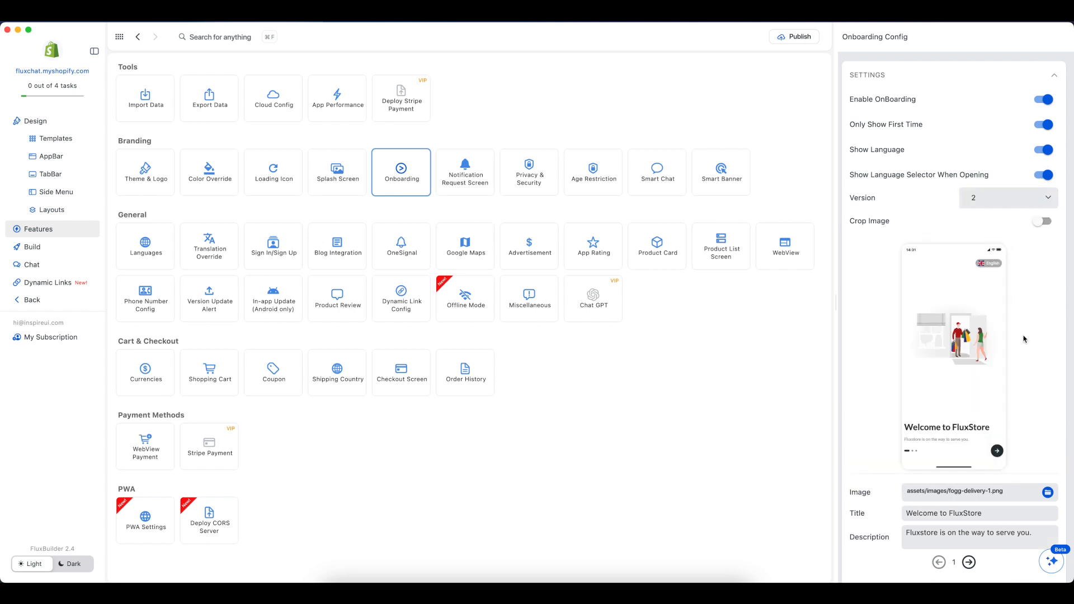
# Examine the image, title and description of the onboarding screens and preview them through the third screen
pyautogui.scroll(-3, 1024, 338)
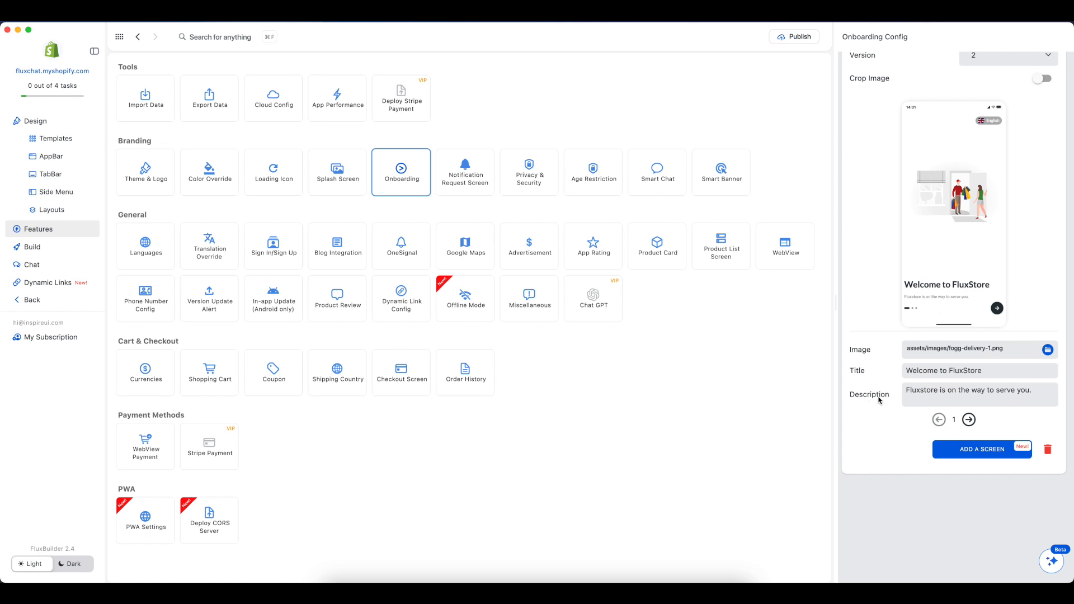
pyautogui.click(968, 421)
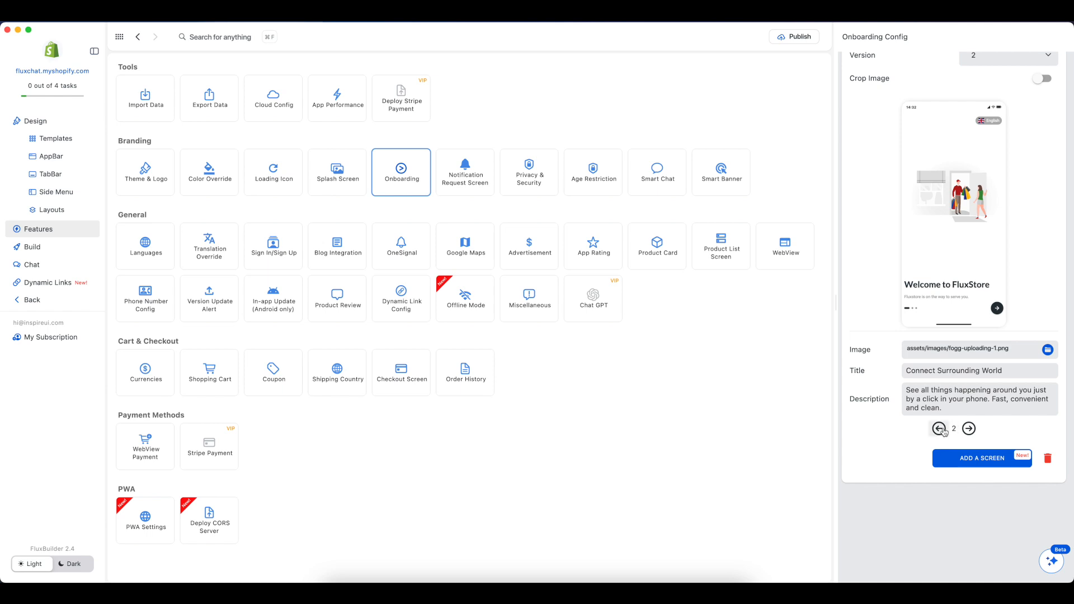
pyautogui.click(997, 307)
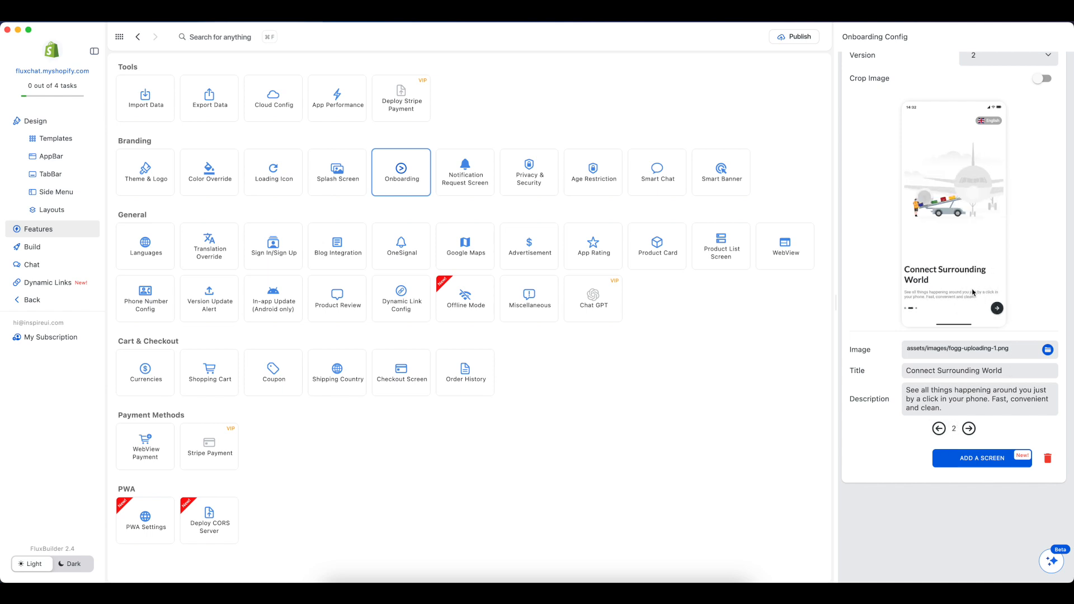
pyautogui.click(997, 309)
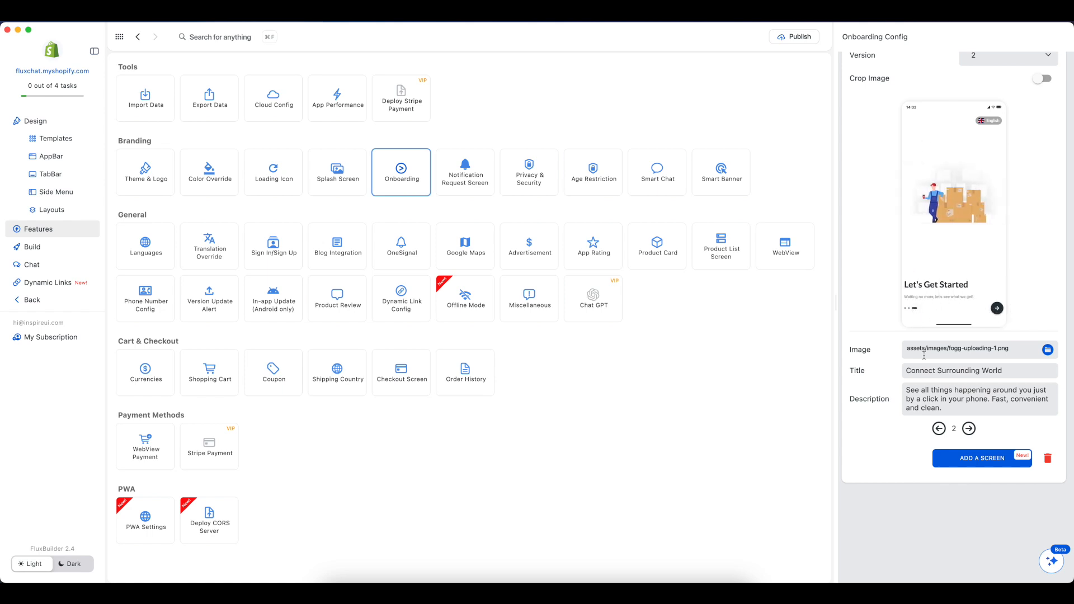
pyautogui.click(969, 429)
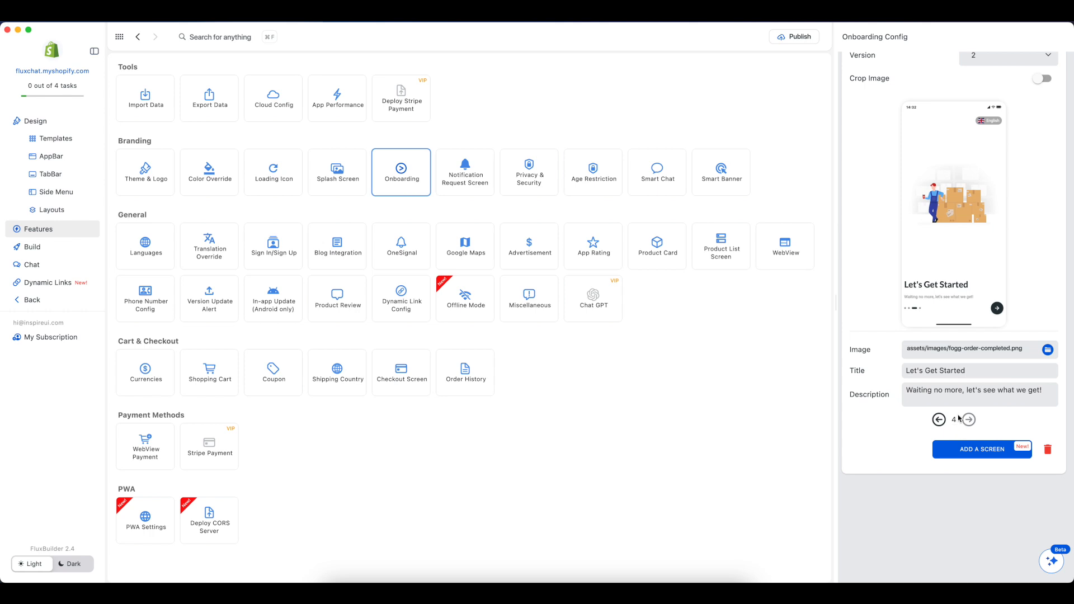
# Go back to the third of the four onboarding screens and delete it
pyautogui.click(996, 316)
pyautogui.click(939, 420)
pyautogui.click(1048, 450)
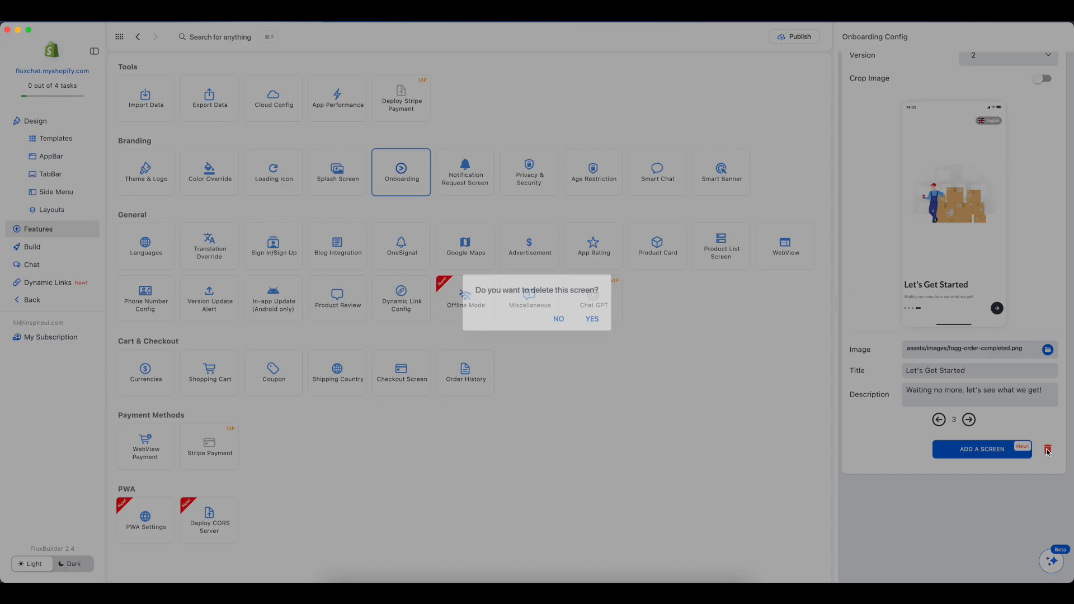
pyautogui.click(592, 320)
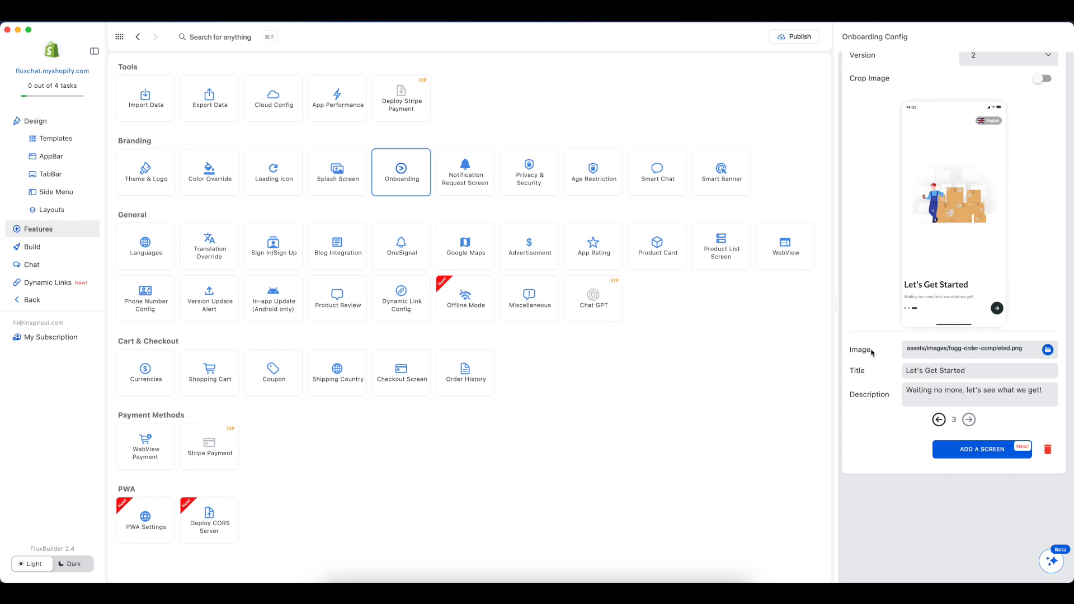
# Replace the third onboarding screen's image with dom-hill-nimElTcTNyY-unsplash.jpg from the Downloads folder
pyautogui.click(1046, 351)
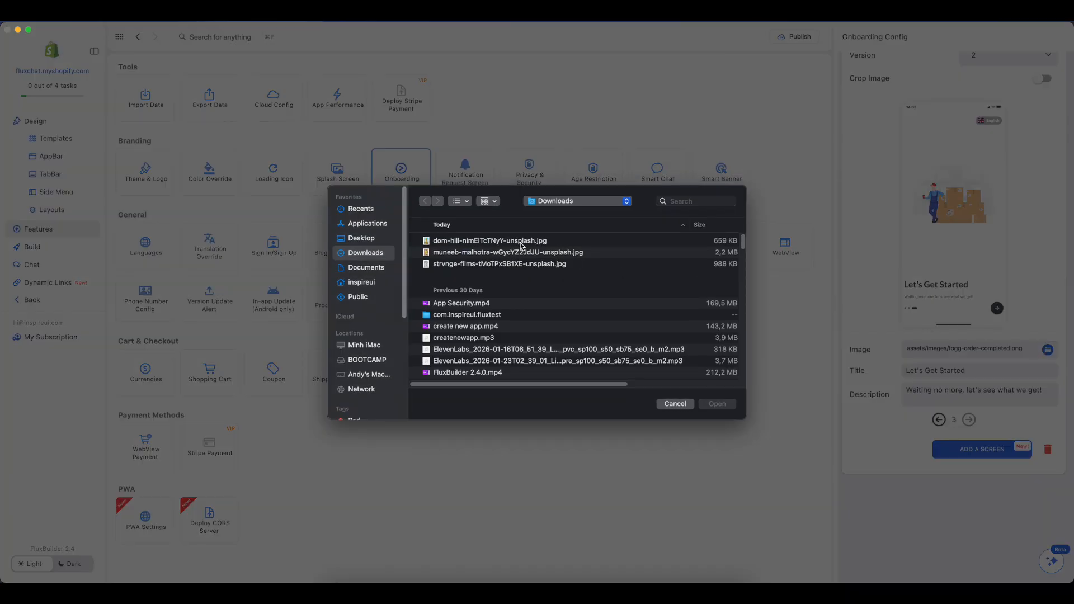
pyautogui.click(519, 244)
pyautogui.click(715, 405)
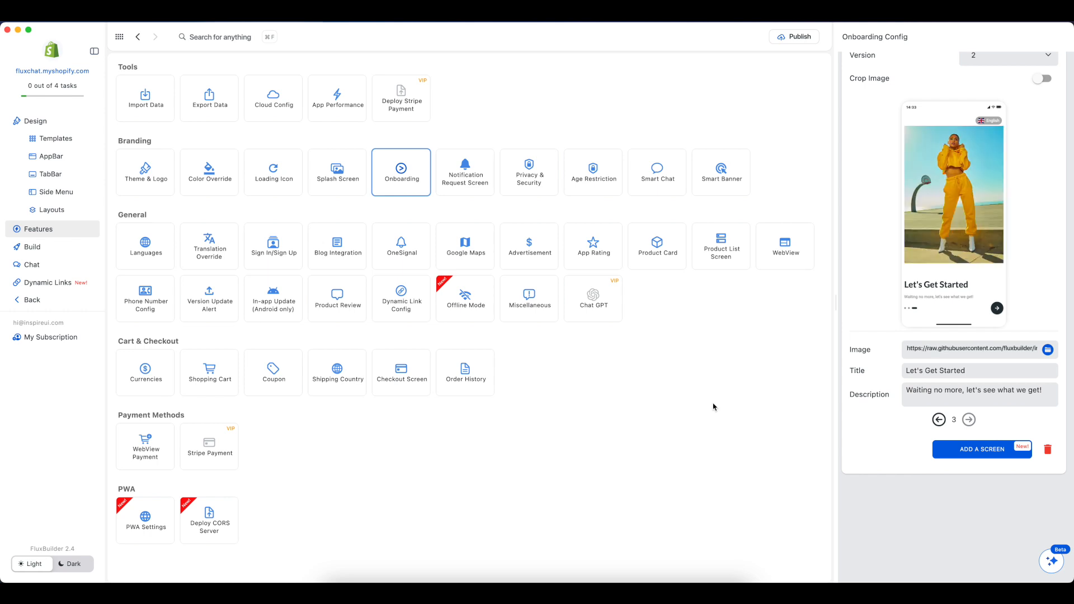
# Switch to Notes and copy the title "Fashion Made Easy" from the "Create New App on FluxBuilder" note
pyautogui.press('super+Tab')
pyautogui.press('super+Tab')
pyautogui.press('super+Tab')
pyautogui.press('super+Tab')
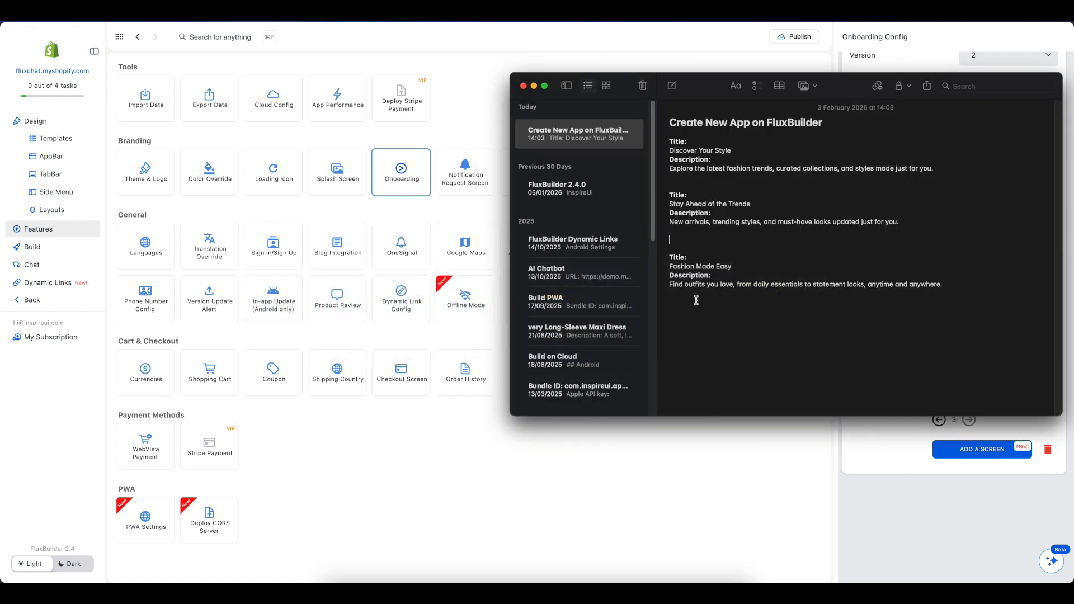
pyautogui.moveTo(733, 266); pyautogui.dragTo(673, 267)
pyautogui.rightClick(685, 266)
pyautogui.click(704, 336)
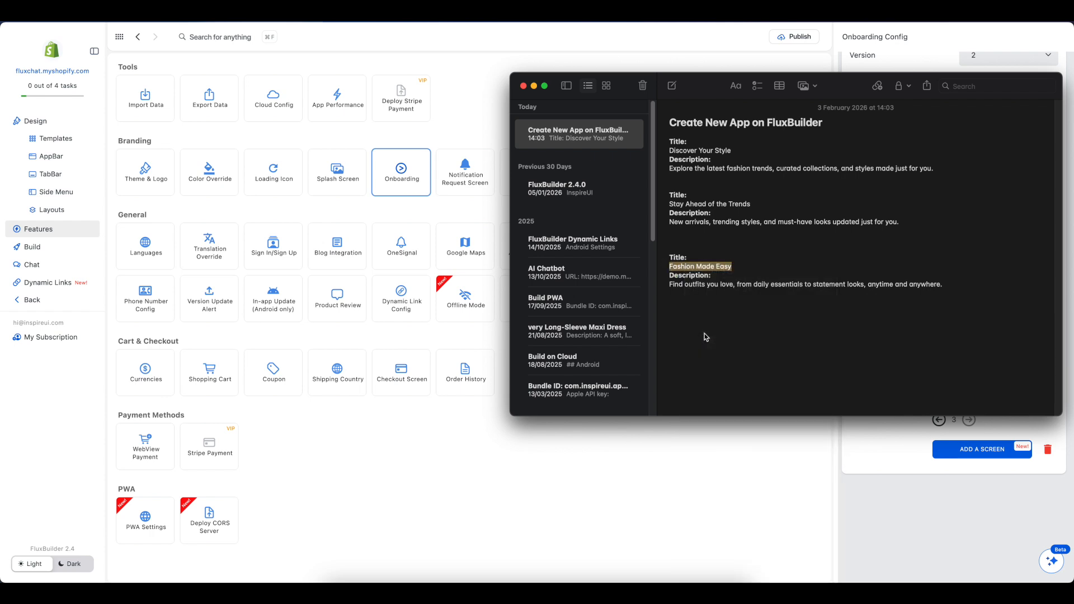
# Return to FluxBuilder and replace the third onboarding screen's title with the copied "Fashion Made Easy"
pyautogui.click(706, 448)
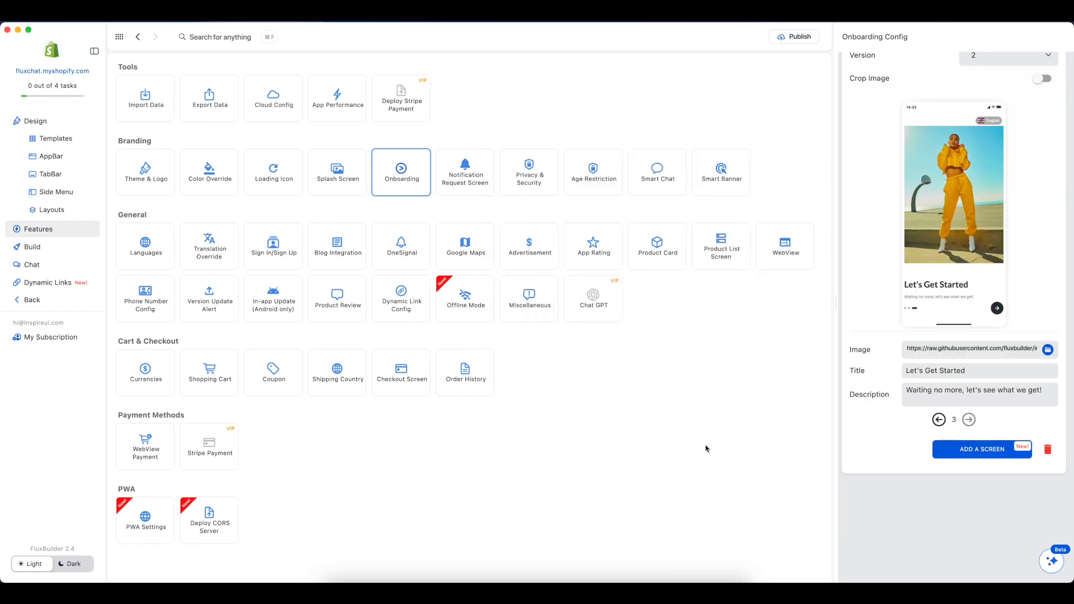
pyautogui.tripleClick(972, 371)
pyautogui.press('BackSpace')
pyautogui.rightClick(944, 371)
pyautogui.click(955, 377)
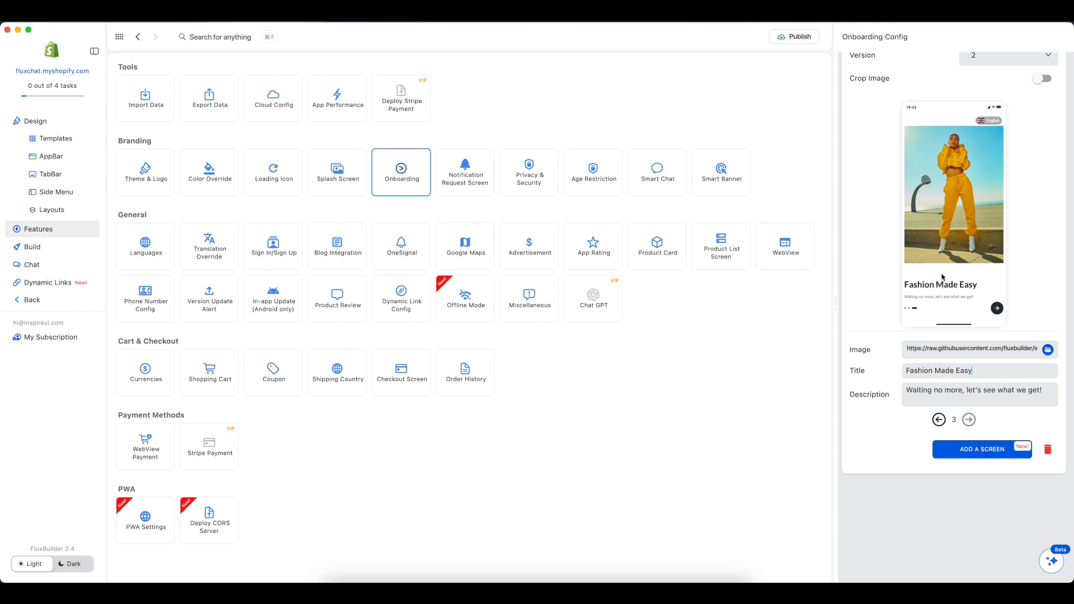
# Switch to Notes and copy the description "Find outfits you love, from daily essentials to statement looks, anytime and anywhere."
pyautogui.press('super+Tab')
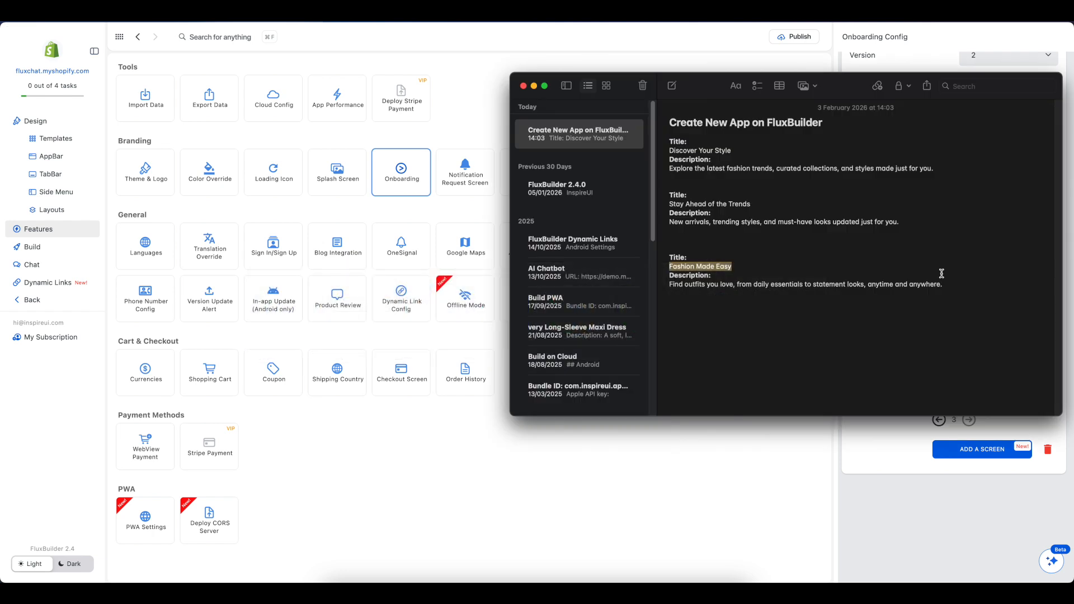
pyautogui.click(949, 281)
pyautogui.moveTo(949, 282); pyautogui.dragTo(669, 283)
pyautogui.rightClick(675, 284)
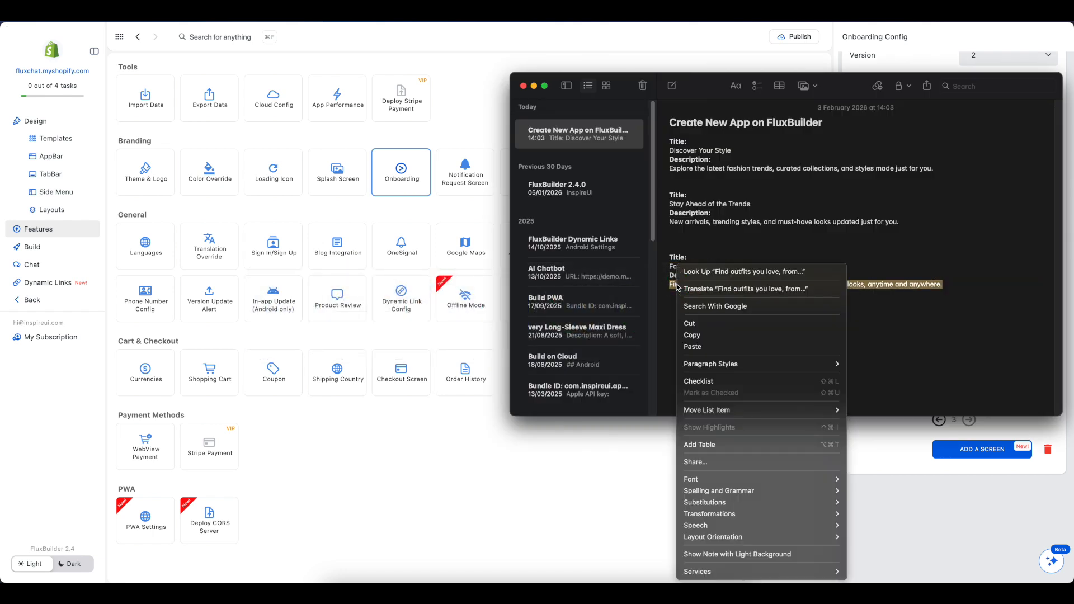
pyautogui.click(702, 334)
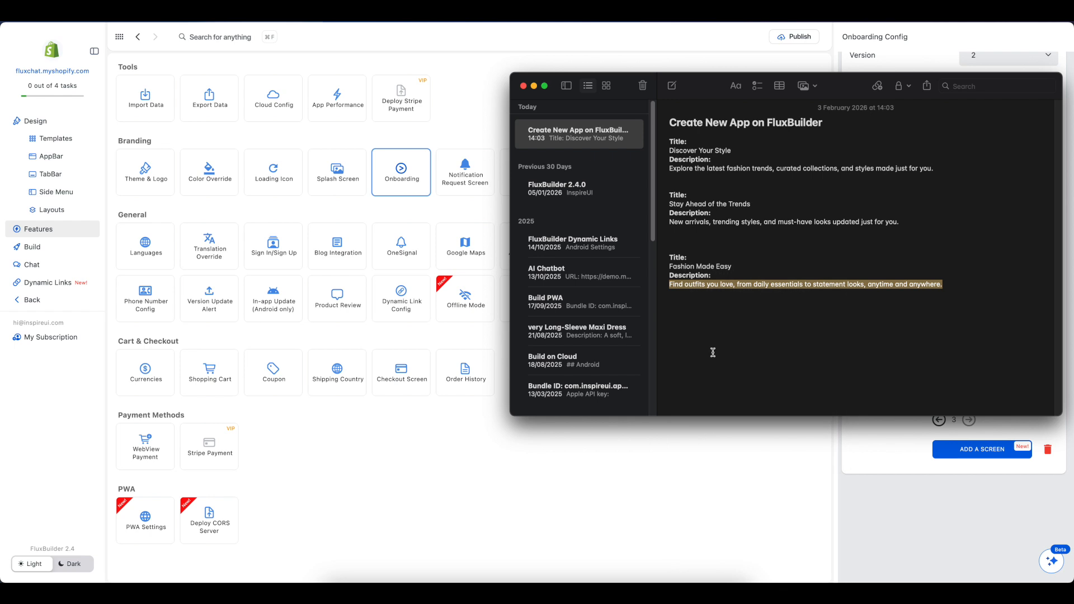
# Return to FluxBuilder and replace the third onboarding screen's description with the copied "Find outfits you love, from daily essentials to statement looks, anytime and anywhere."
pyautogui.click(770, 457)
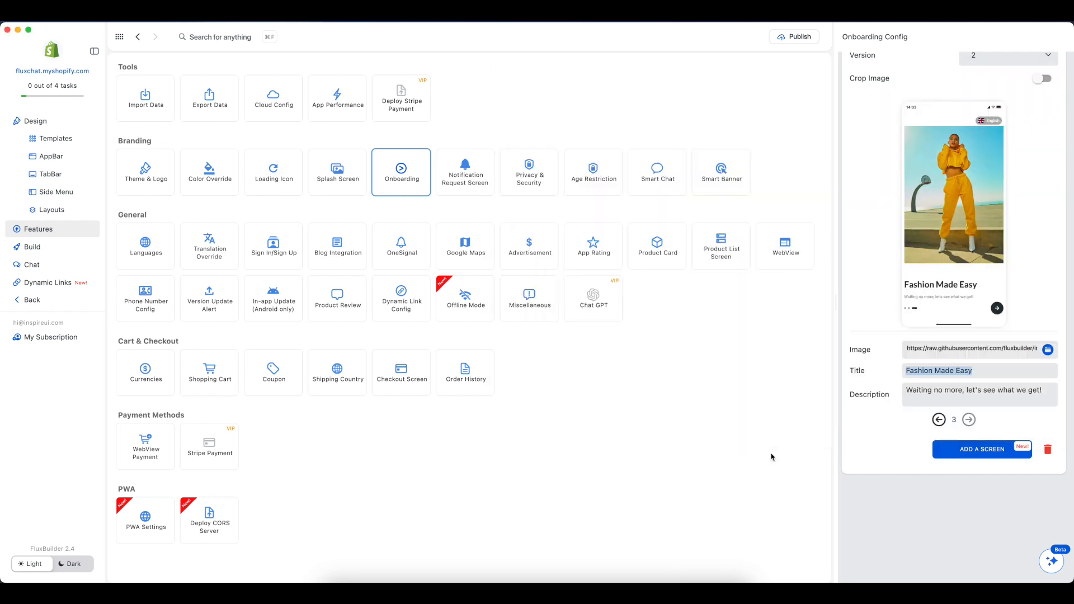
pyautogui.tripleClick(912, 389)
pyautogui.press('BackSpace')
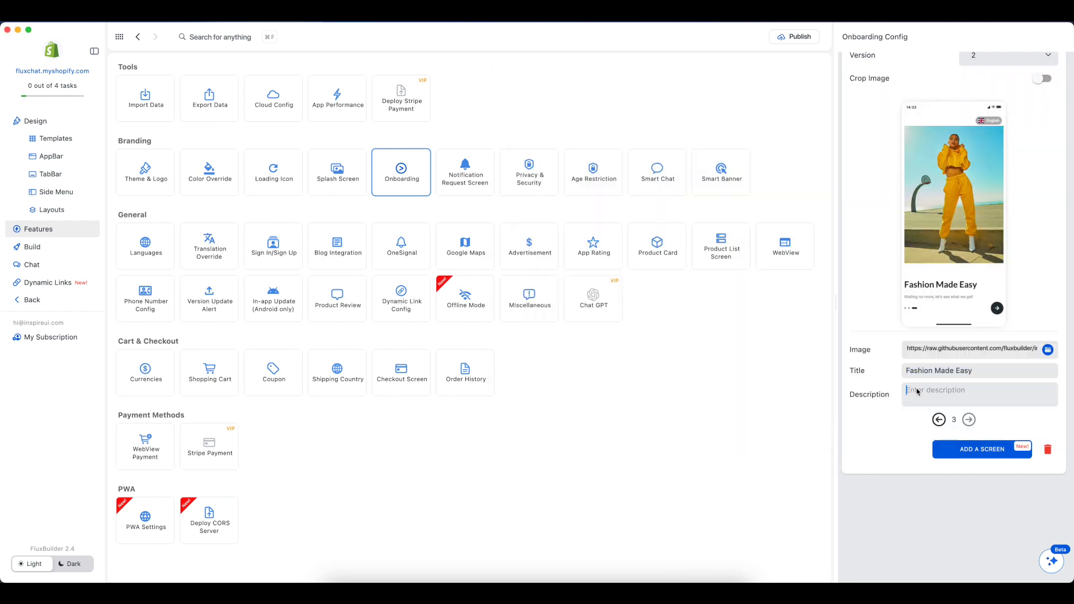
pyautogui.rightClick(919, 391)
pyautogui.click(926, 398)
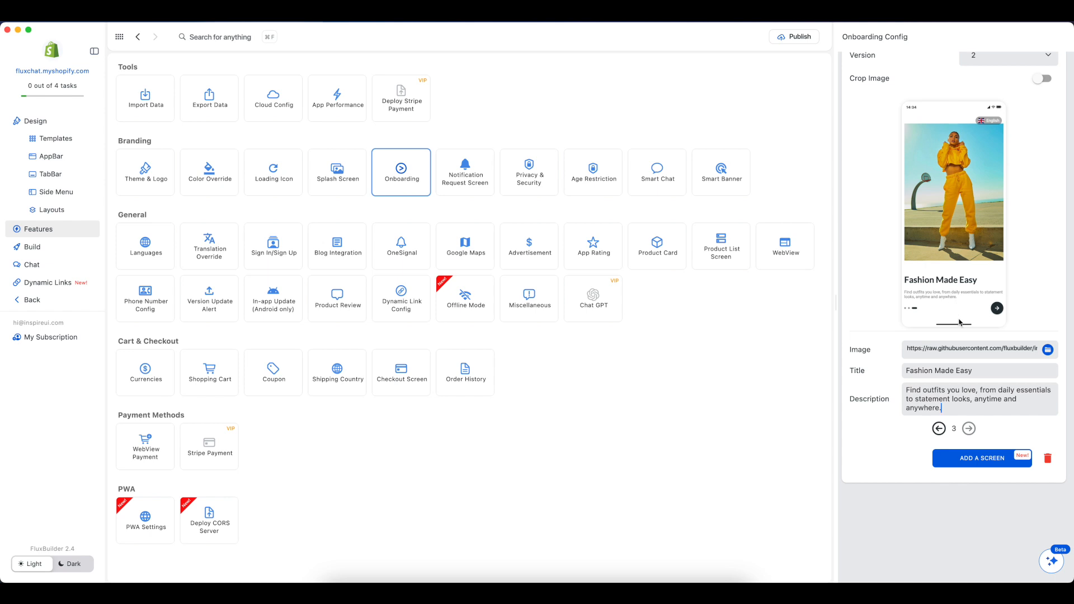
# Replace the second onboarding screen's image with strvnge-films-tMoTPxSB1XE-unsplash.jpg from Downloads and swipe the preview back to the first screen
pyautogui.click(940, 429)
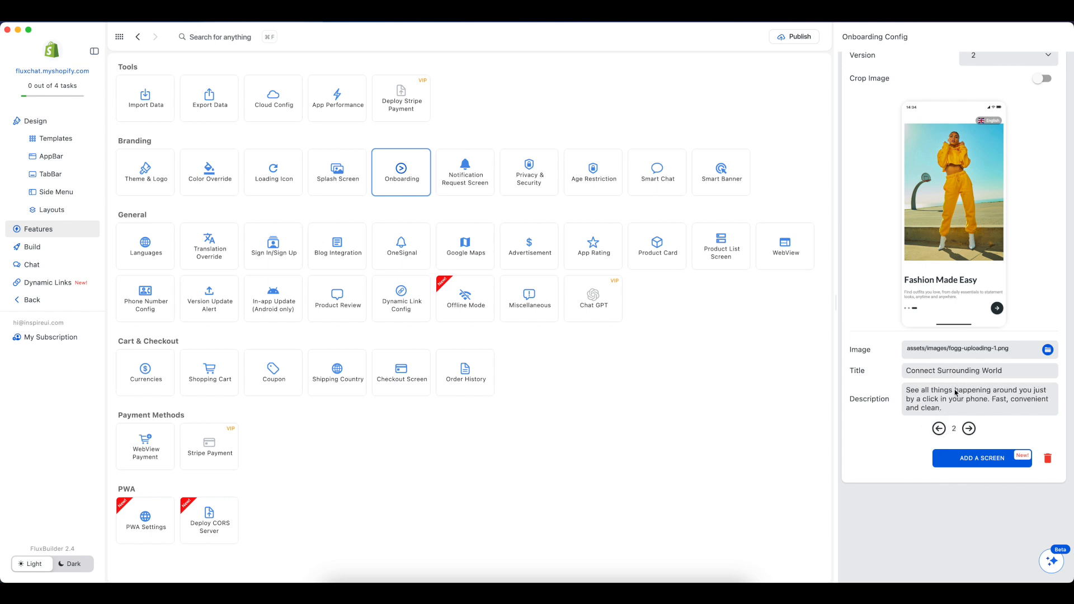
pyautogui.click(1048, 350)
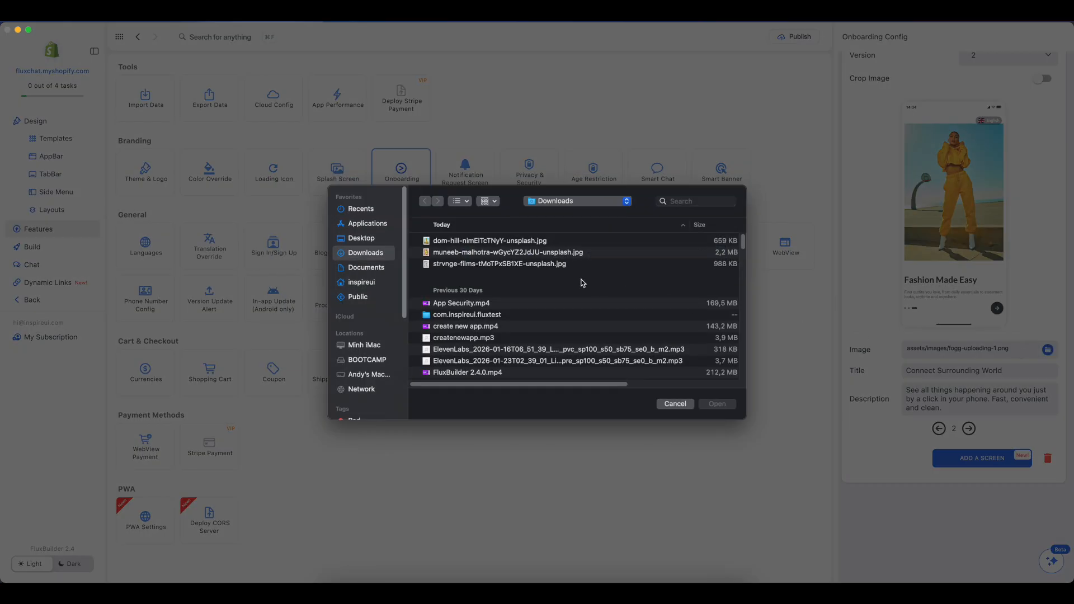
pyautogui.click(469, 264)
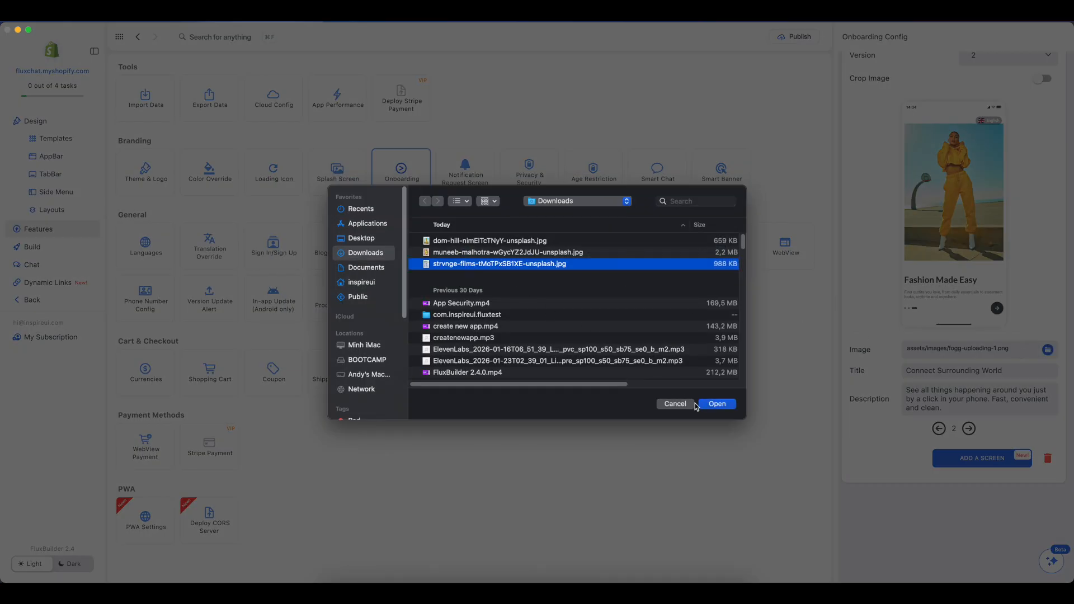
pyautogui.click(714, 406)
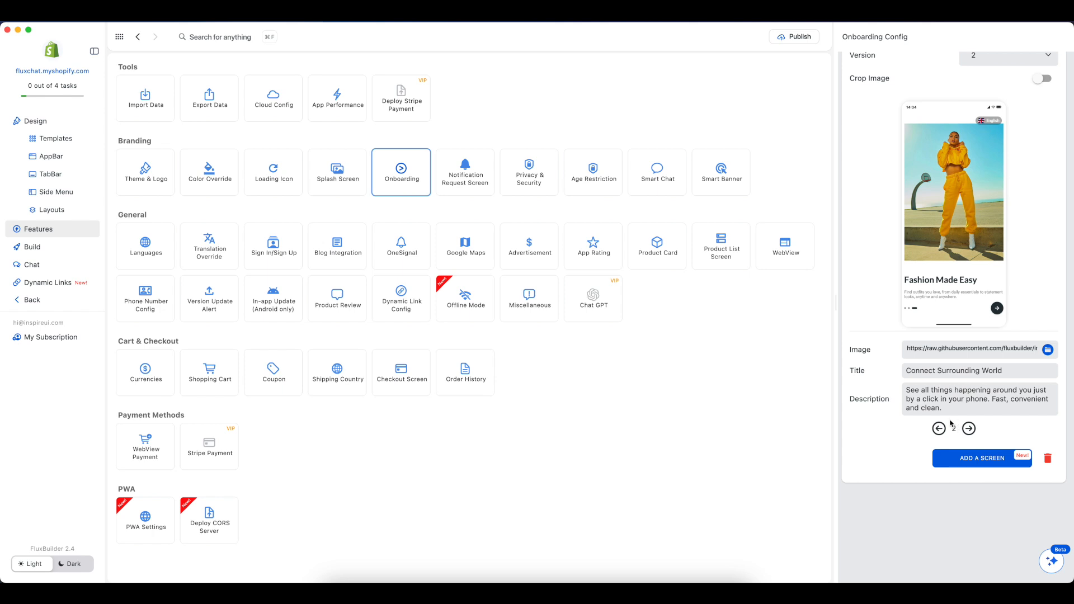
pyautogui.moveTo(927, 264); pyautogui.dragTo(995, 268)
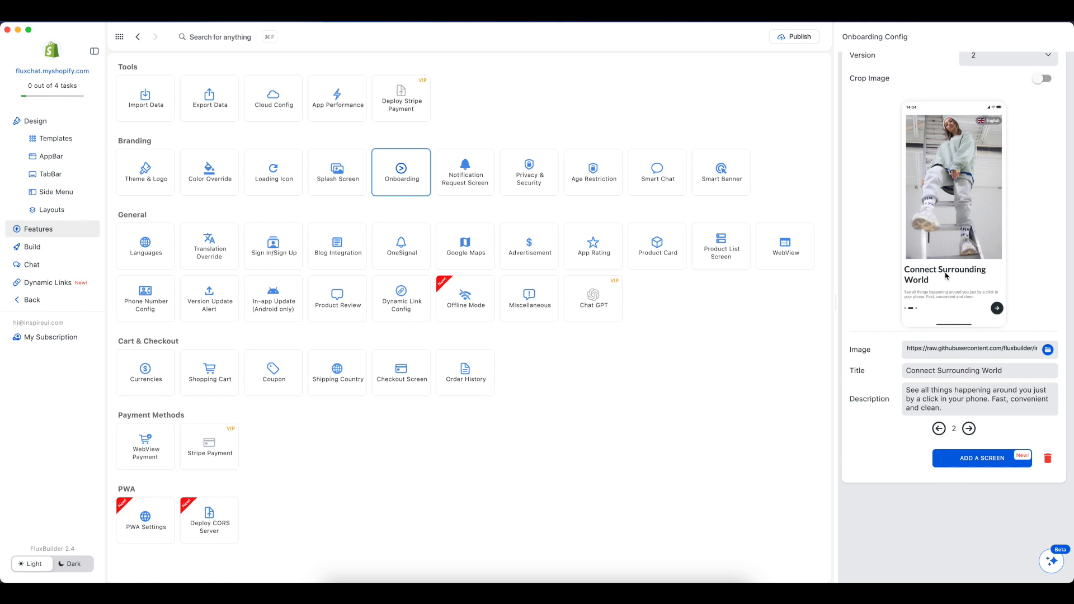
pyautogui.moveTo(927, 237); pyautogui.dragTo(1017, 236)
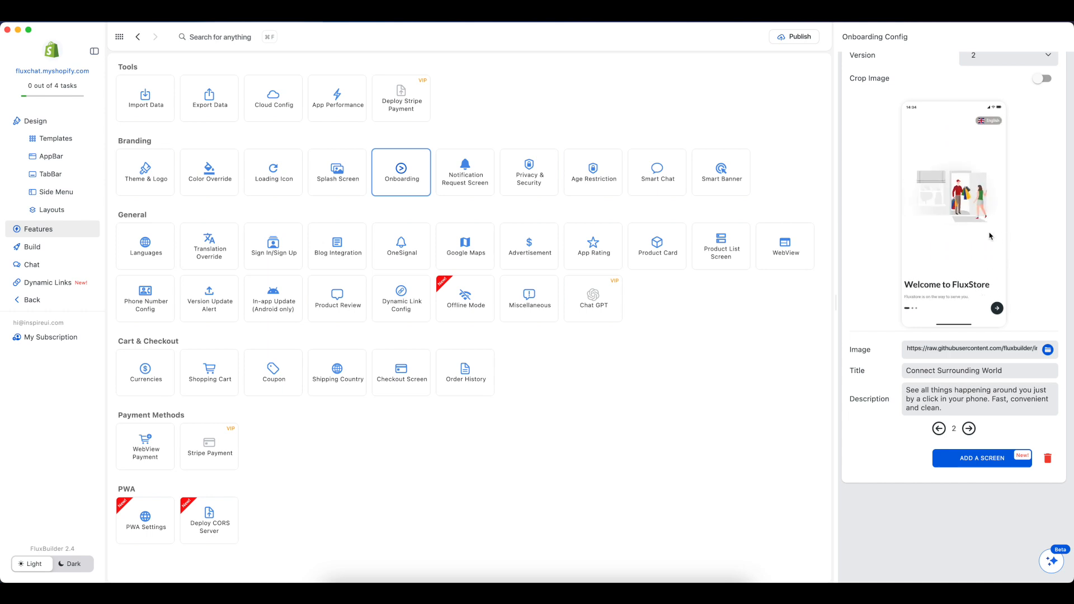
# Replace the second onboarding screen's image with muneeb-malhotra-wGycYZ2JdJU-unsplash.jpg from the Downloads folder and advance the phone preview to check it
pyautogui.click(1047, 349)
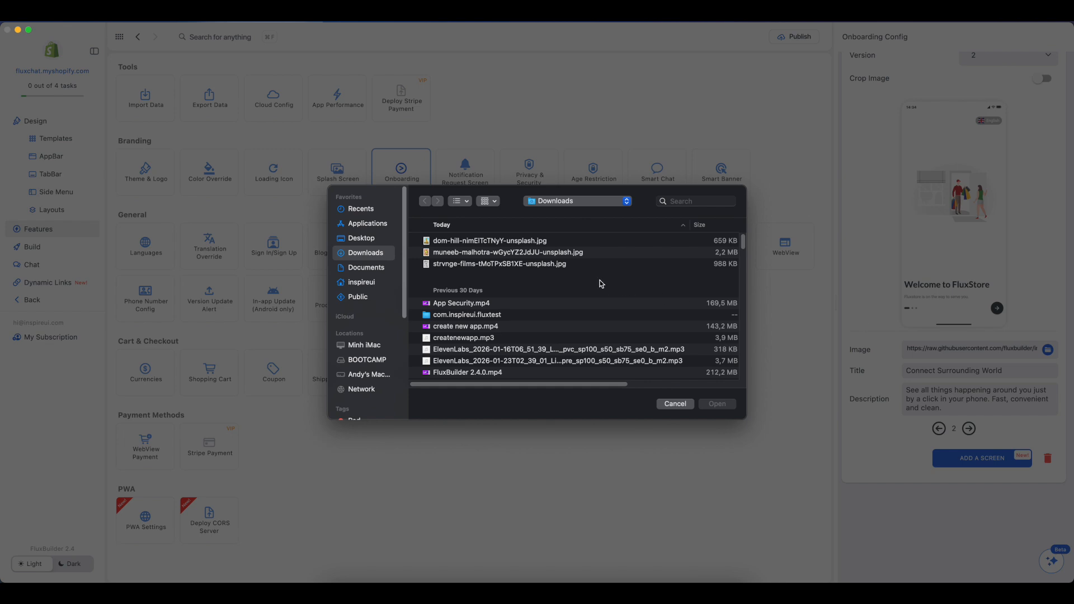
pyautogui.doubleClick(513, 252)
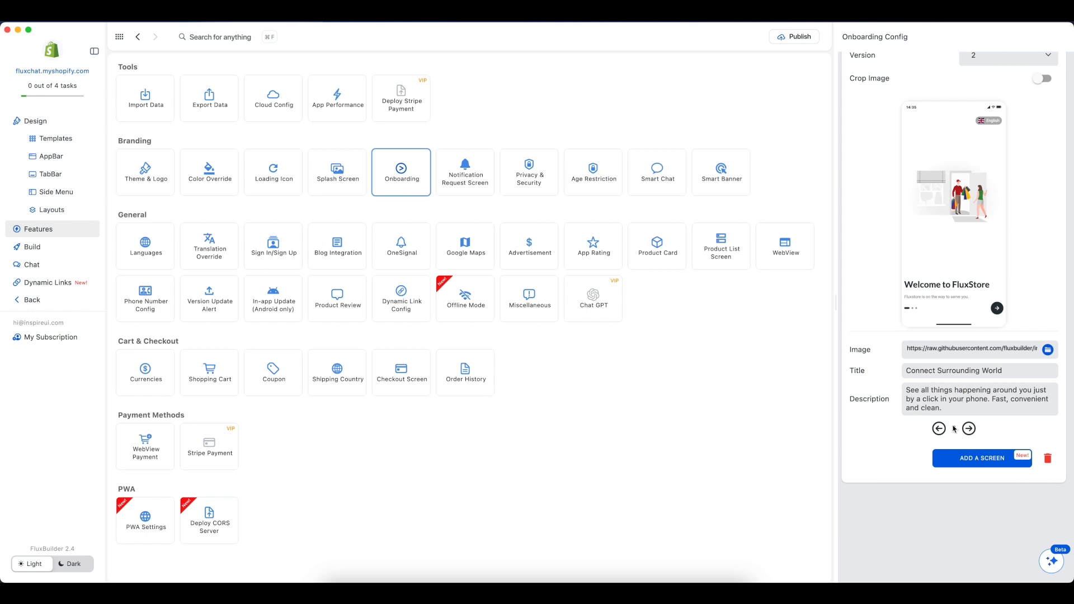
pyautogui.click(997, 308)
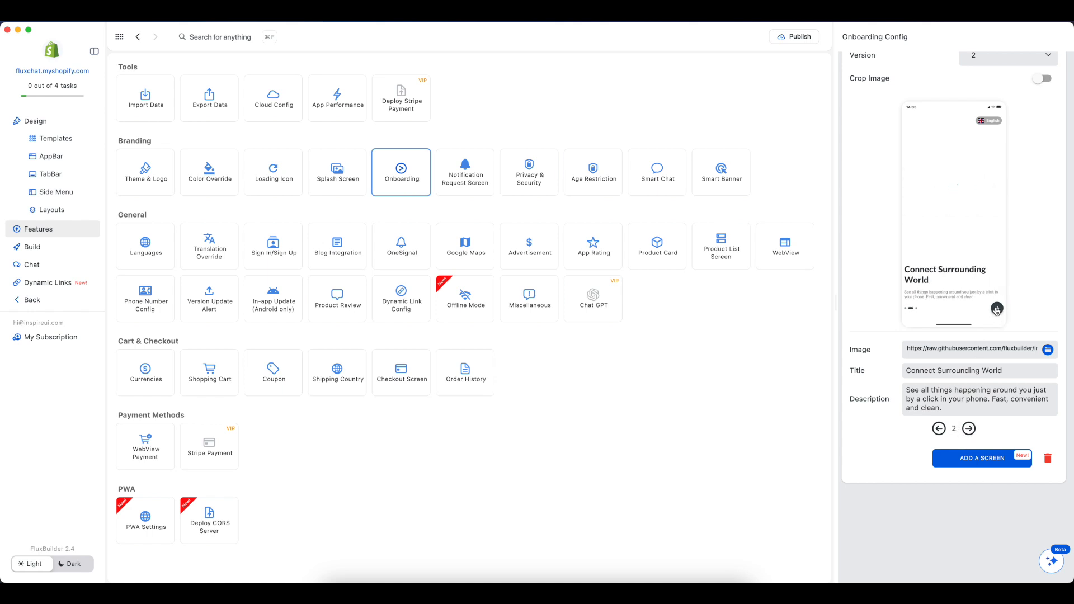
pyautogui.click(996, 308)
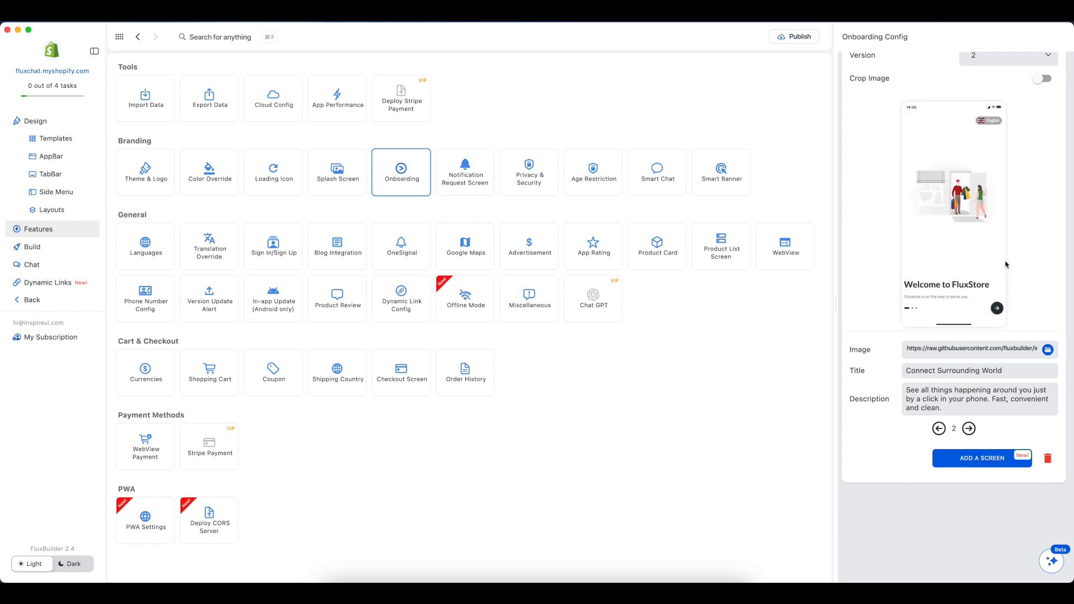
# Go to the first onboarding screen and replace its image with strvnge-films-tMoTPxSB1XE-unsplash.jpg from the Downloads folder
pyautogui.click(937, 432)
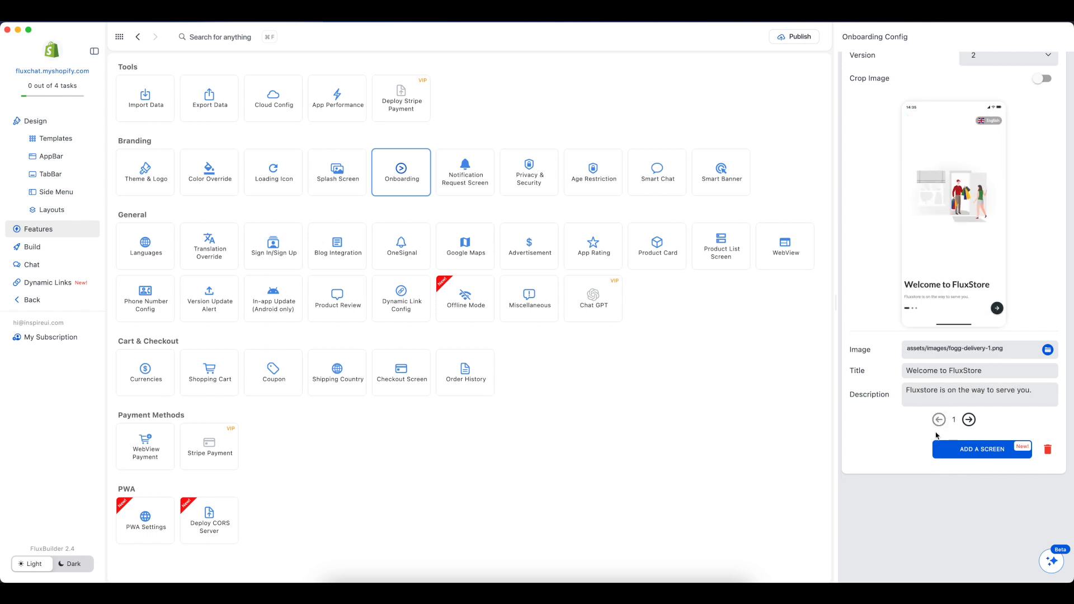
pyautogui.click(1047, 350)
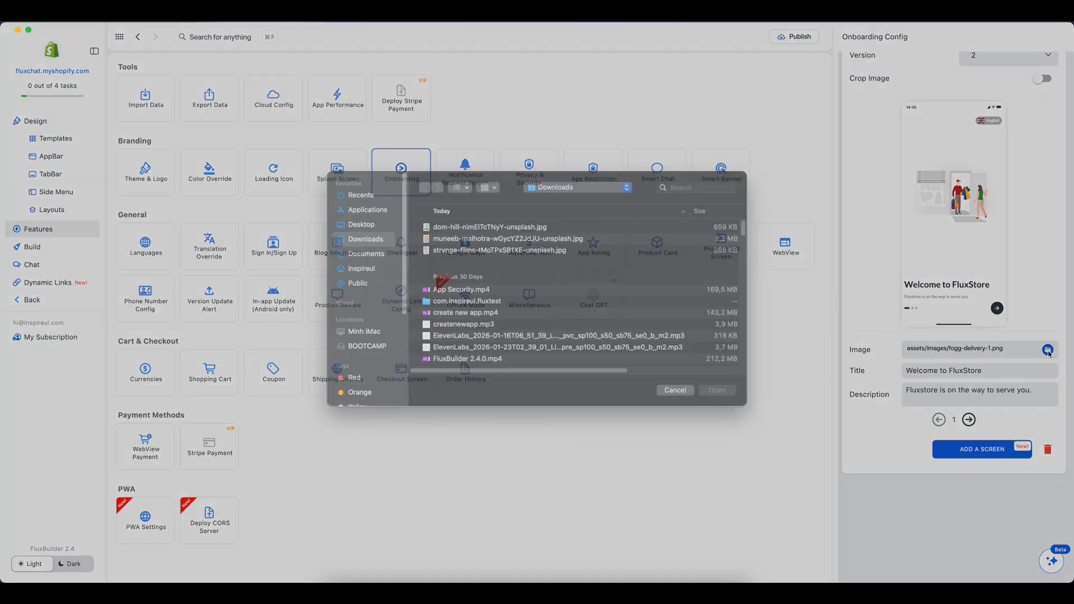
pyautogui.click(479, 264)
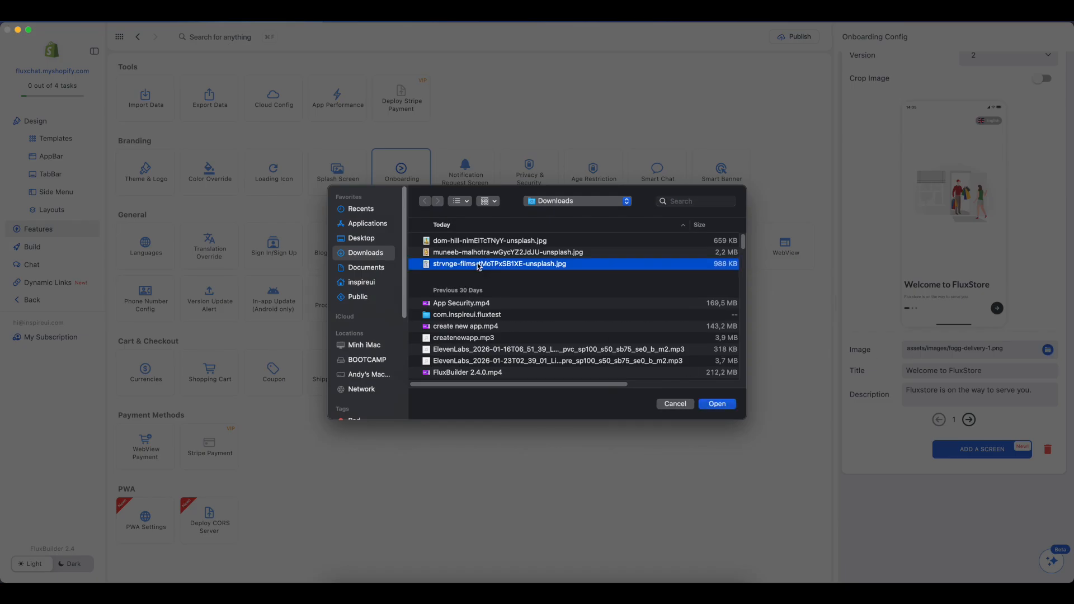
pyautogui.click(717, 403)
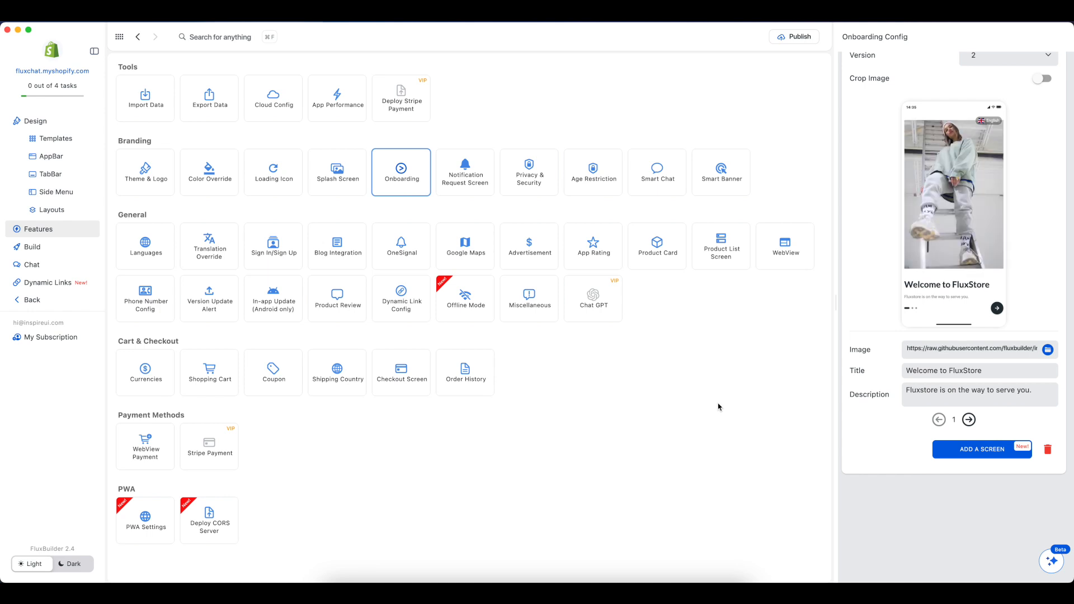
# Switch to Notes and cut the title "Discover Your Style" from the "Create New App on FluxBuilder" note
pyautogui.press('super+Tab')
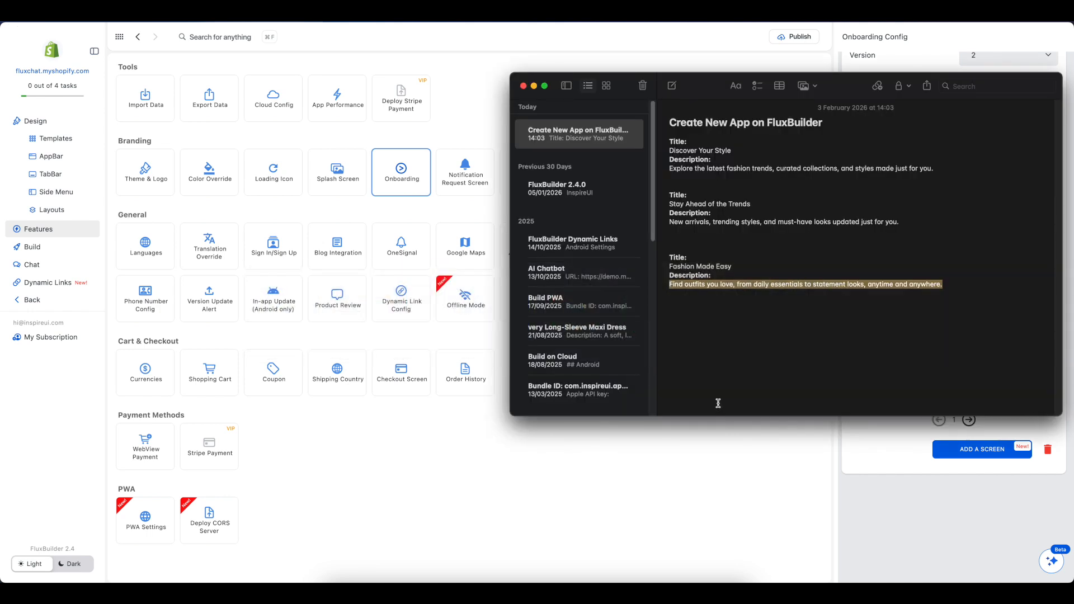
pyautogui.moveTo(669, 150); pyautogui.dragTo(718, 148)
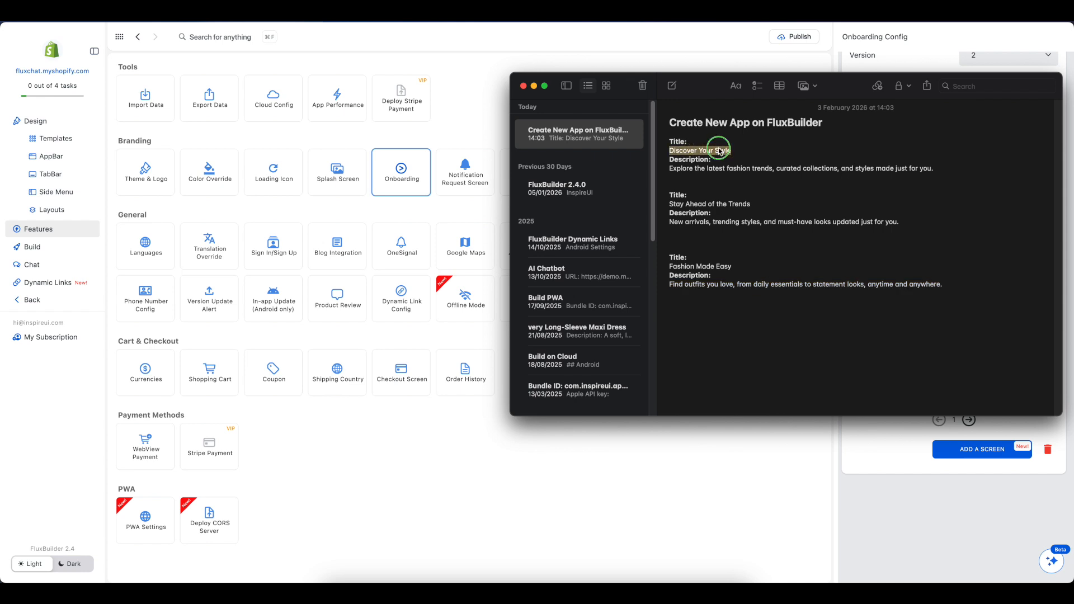
pyautogui.rightClick(718, 147)
pyautogui.moveTo(738, 252)
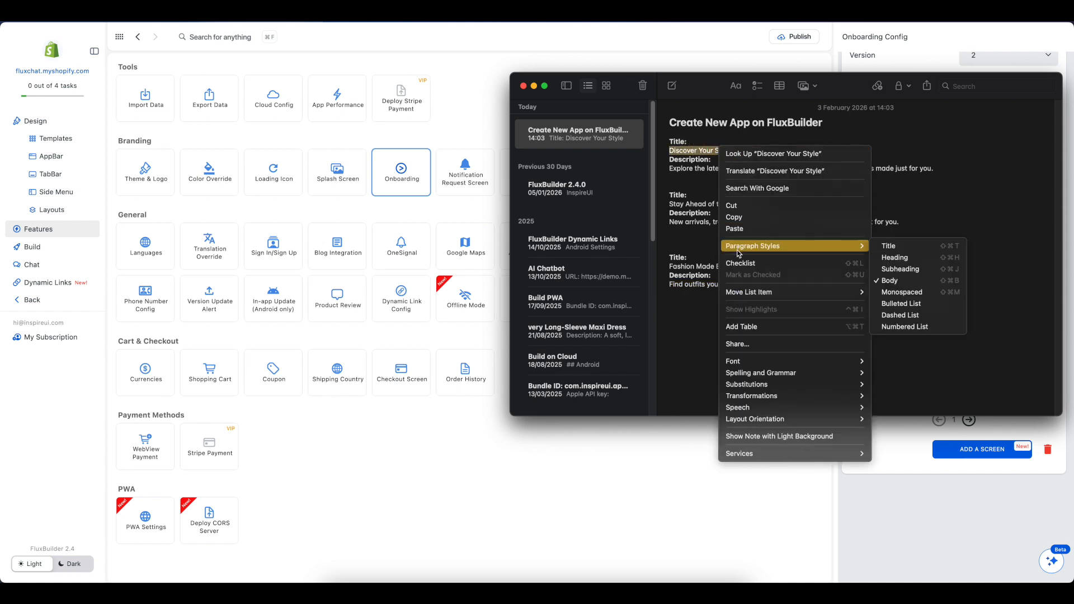
pyautogui.click(738, 206)
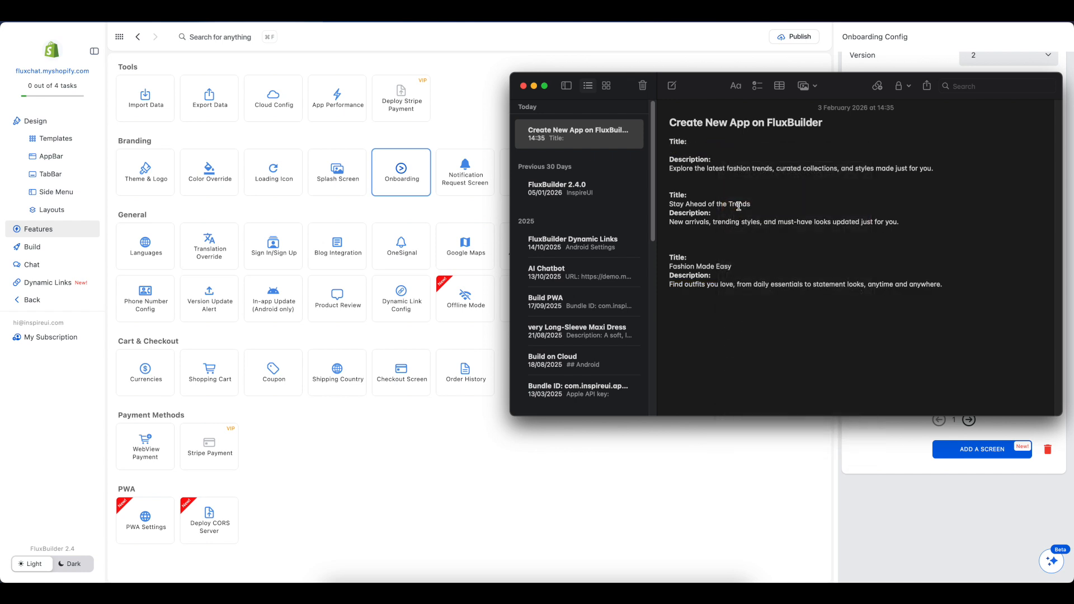
# Return to FluxBuilder, replace the first onboarding screen's title with "Discover Your Style", and advance the phone preview through the other screens
pyautogui.click(801, 450)
pyautogui.tripleClick(963, 371)
pyautogui.press('BackSpace')
pyautogui.rightClick(936, 372)
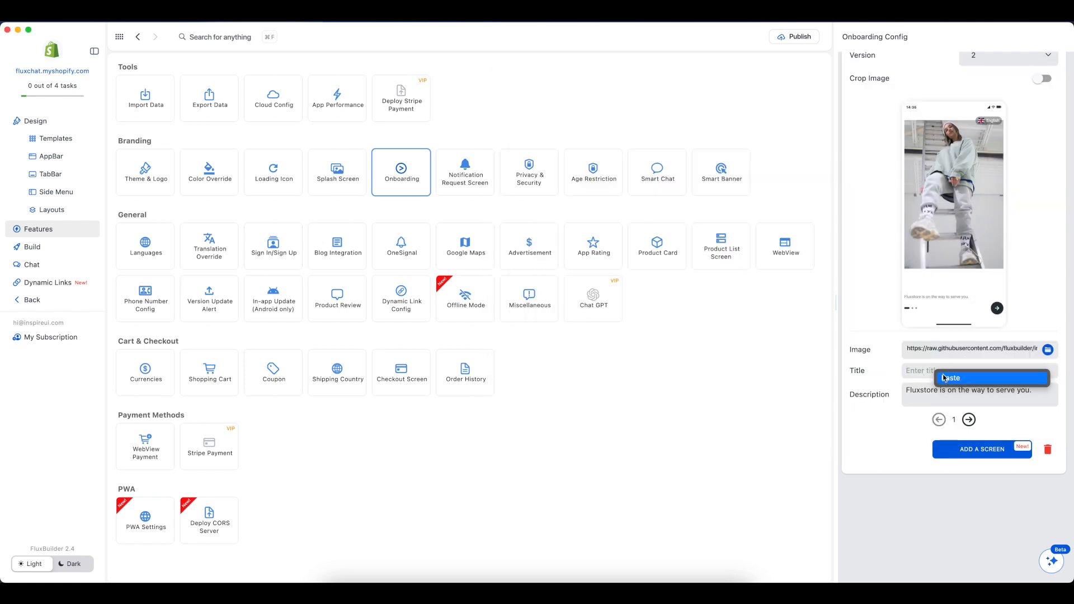
pyautogui.click(944, 377)
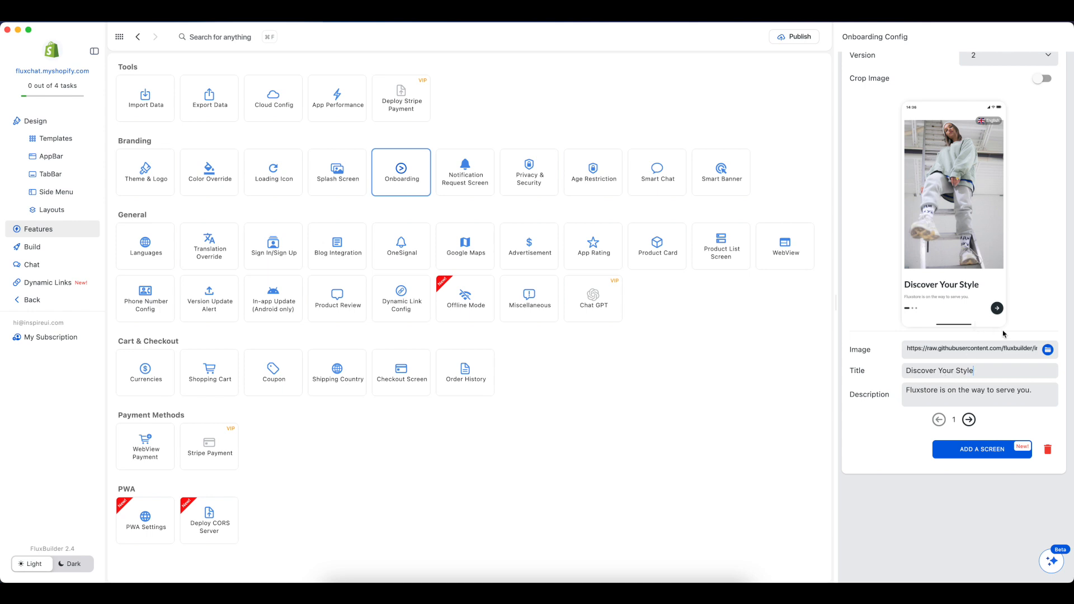
pyautogui.click(997, 310)
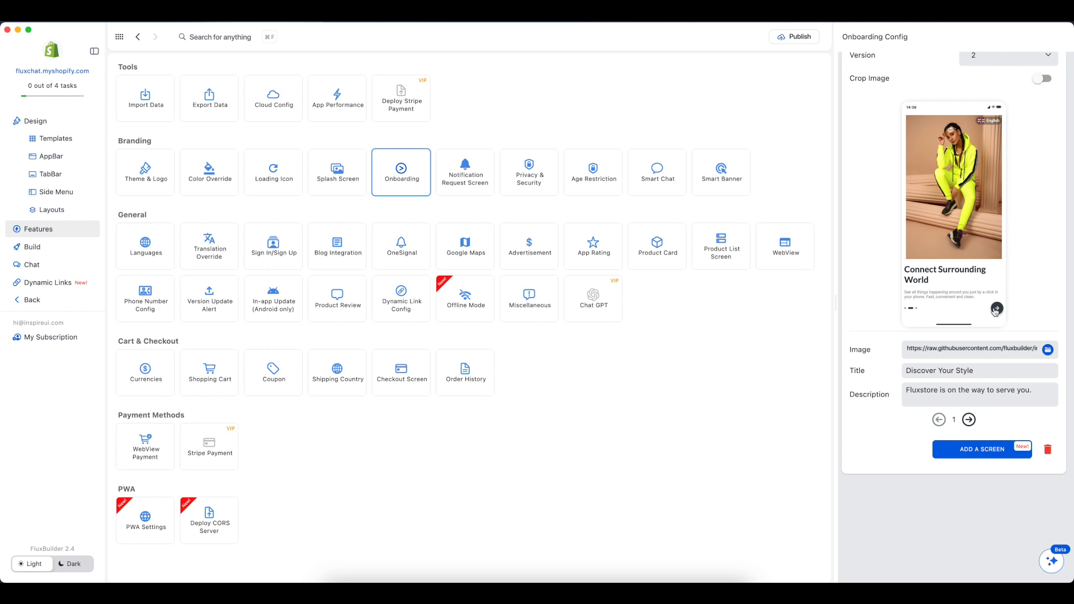
pyautogui.click(996, 310)
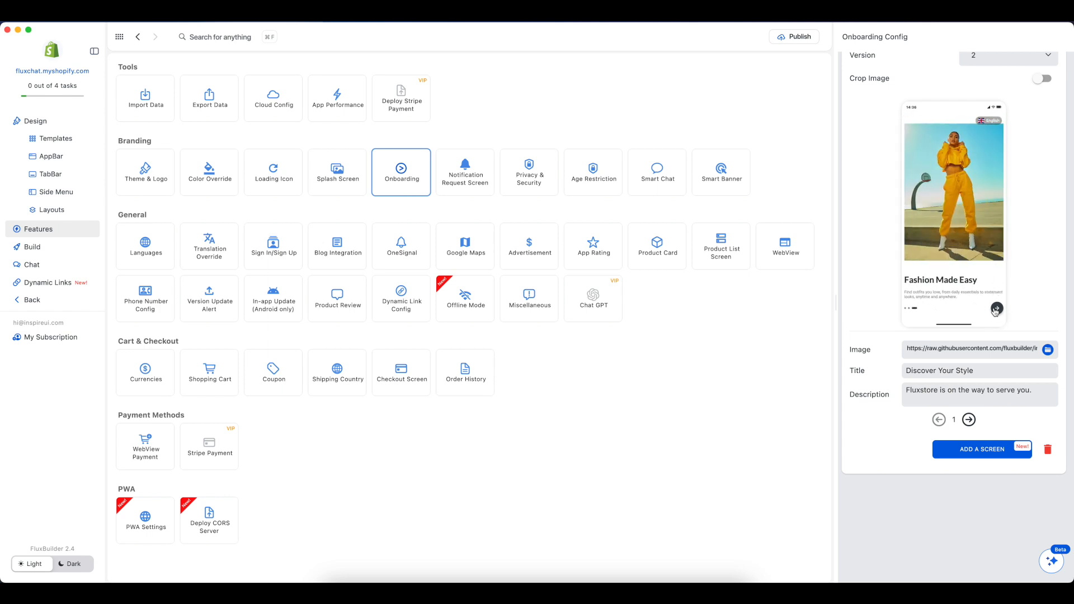